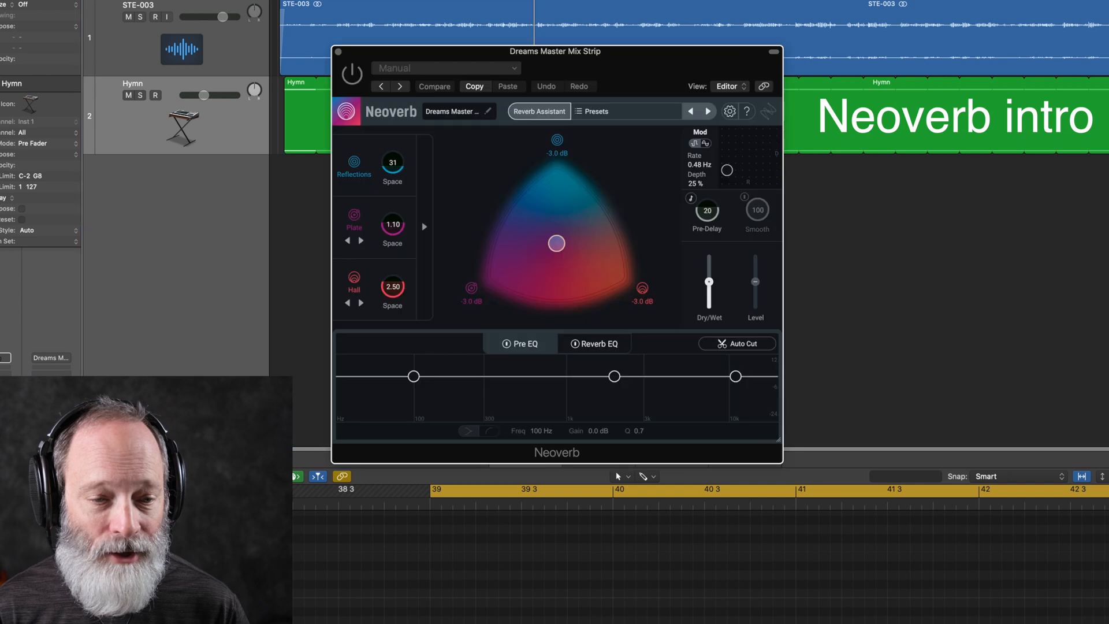
Reposition the Neoverb window slightly lower and audition the song through the plug-in's starting settings
left_click_drag(421, 53, 428, 70)
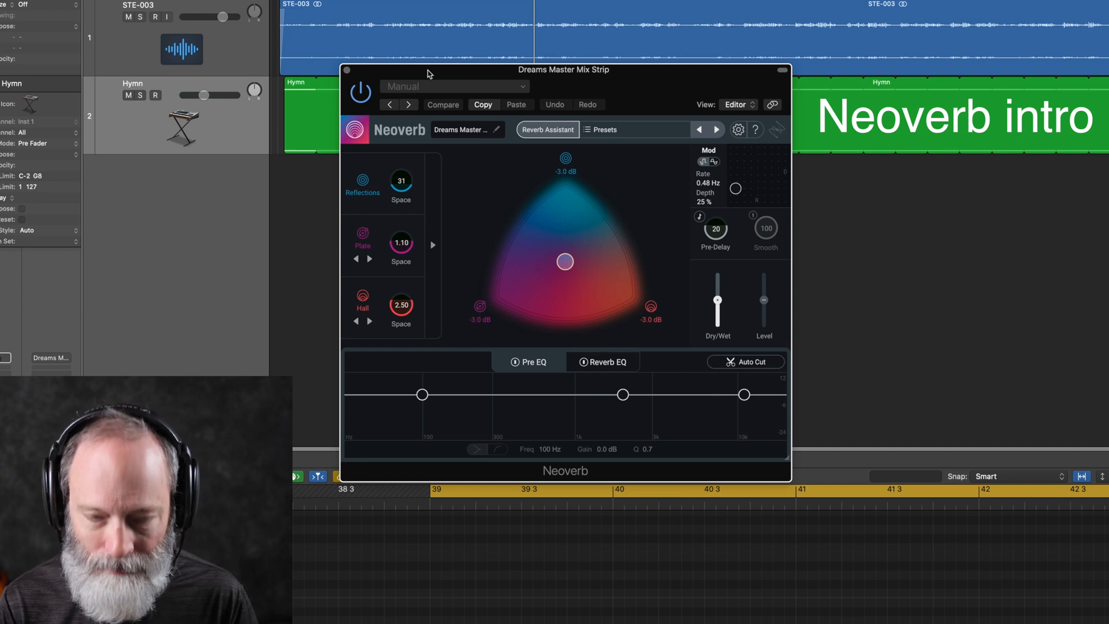
key("space")
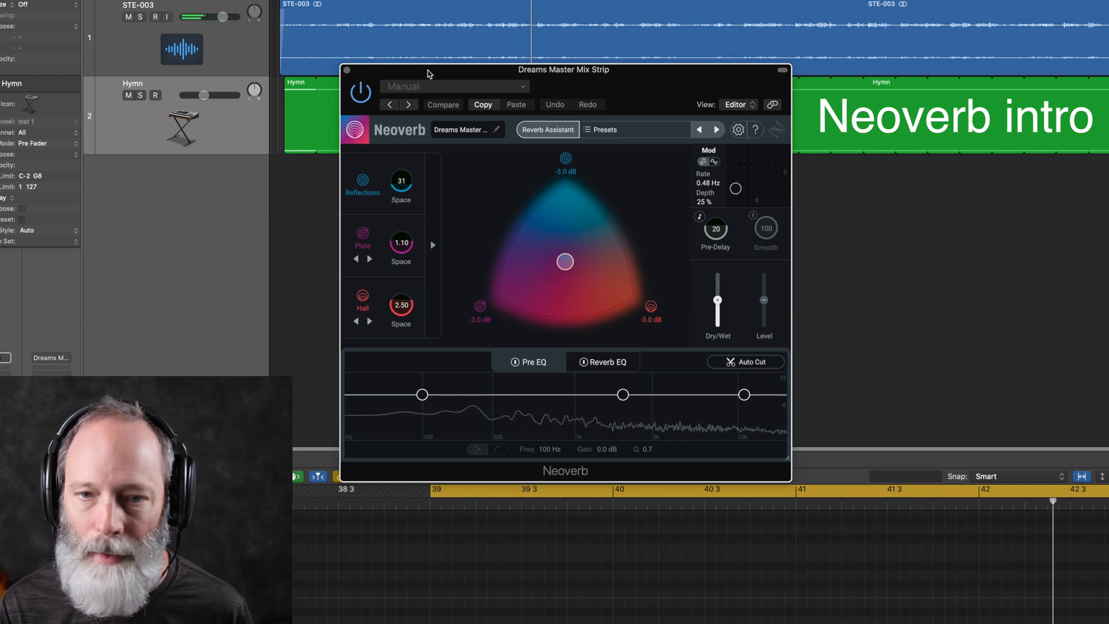
key("space")
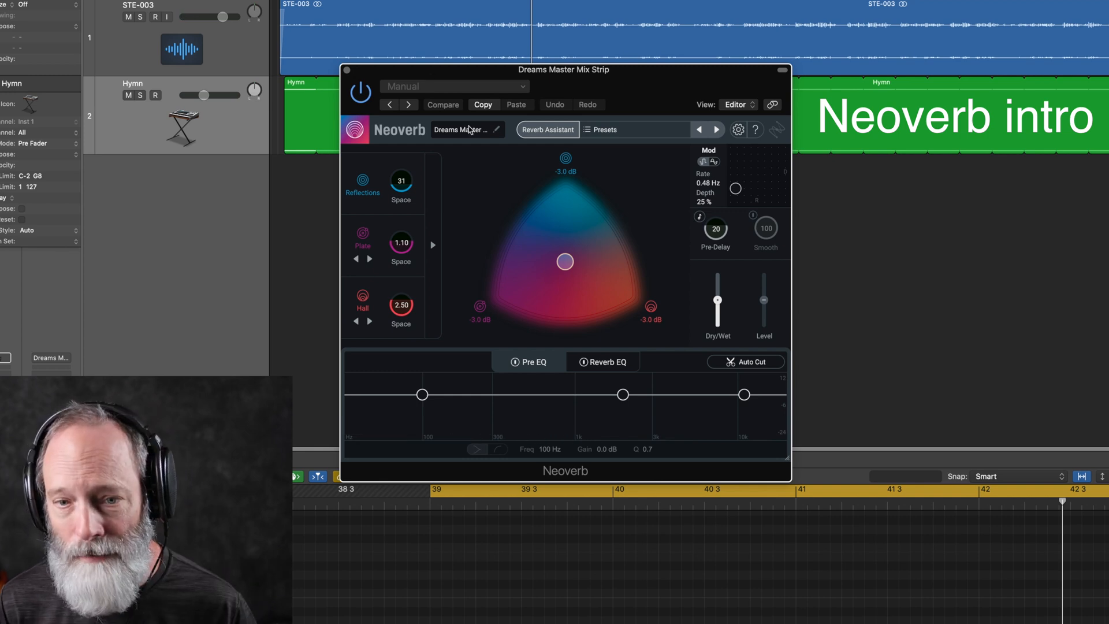
Open the Reverb Assistant and set Style well towards Dramatic, Size to XL and Dry/Wet to 38
left_click(546, 132)
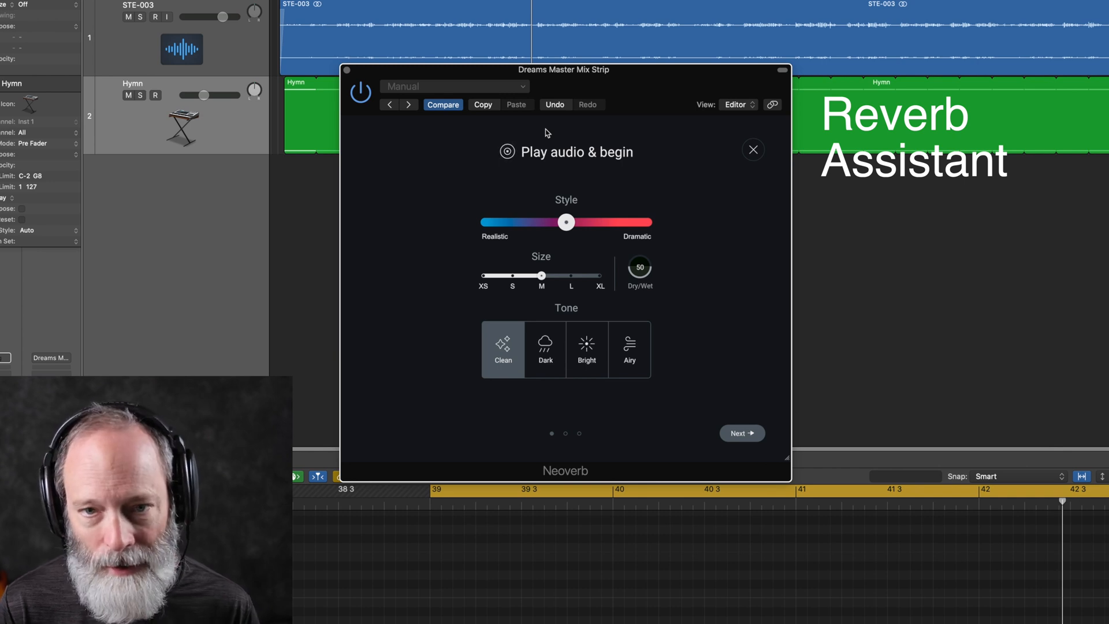
key("space")
left_click_drag(566, 222, 613, 222)
left_click_drag(542, 276, 642, 287)
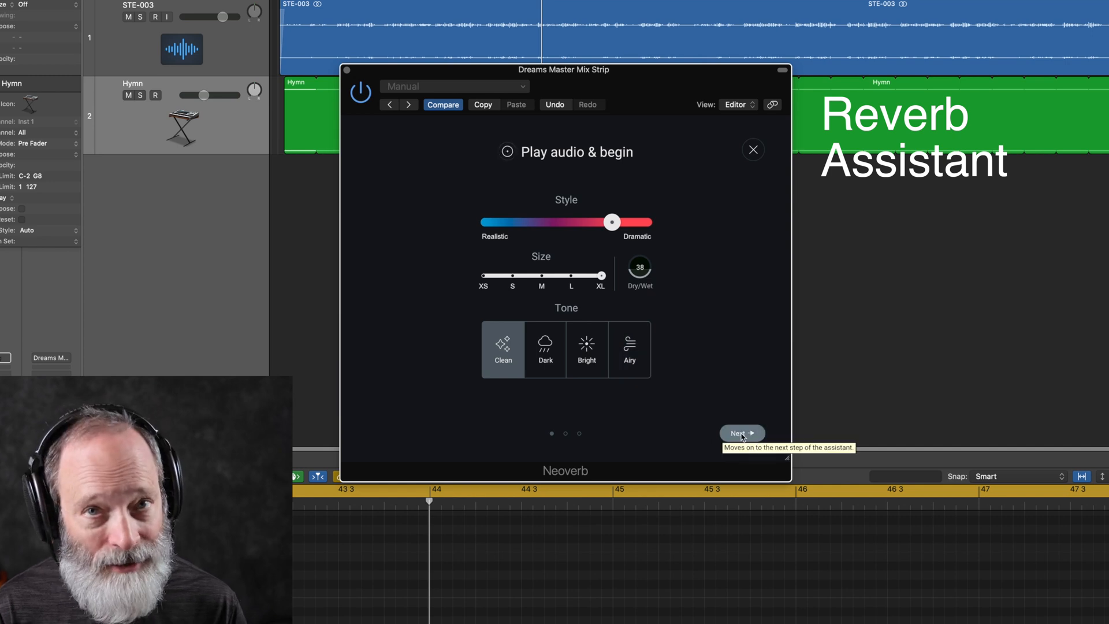
Run the Reverb Assistant analysis on the playing audio and accept its Auto Cut and Unmask suggestion
key("space")
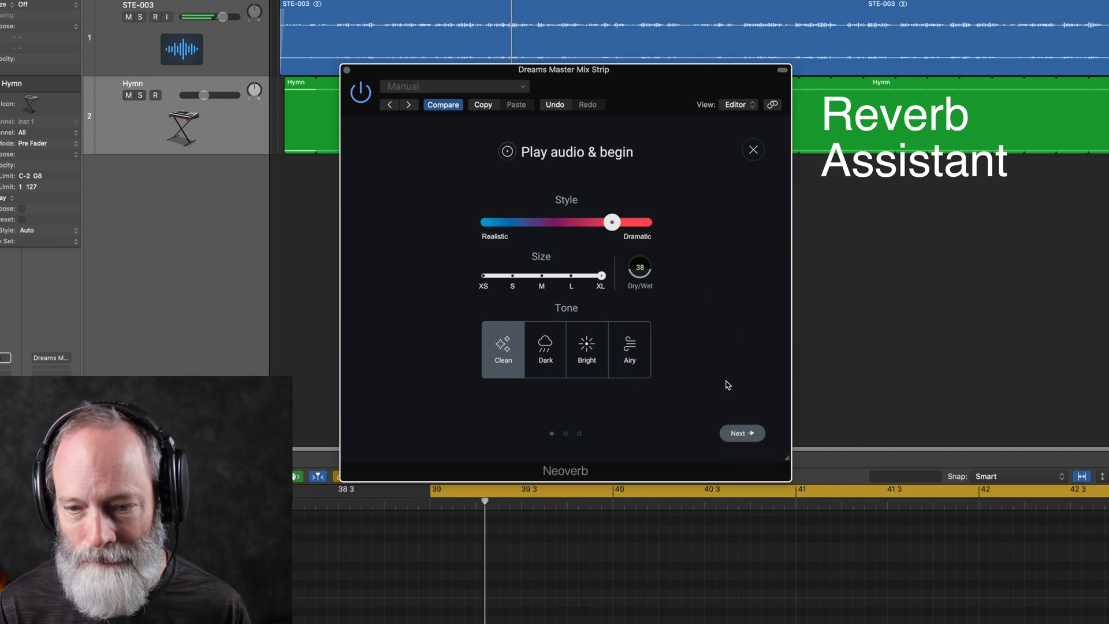
left_click(743, 434)
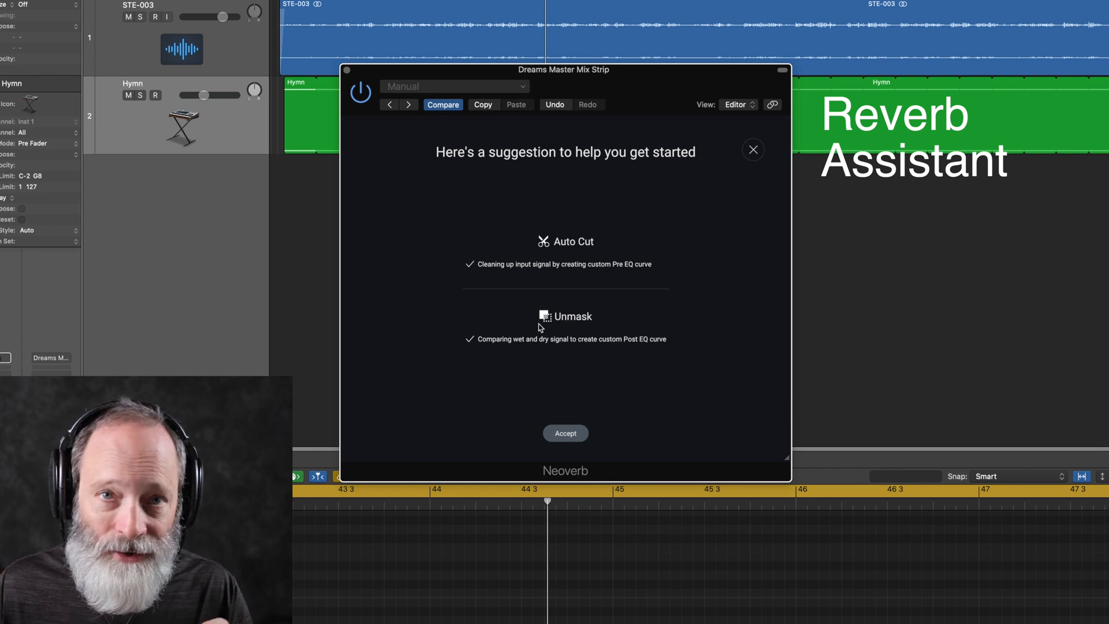
left_click(566, 434)
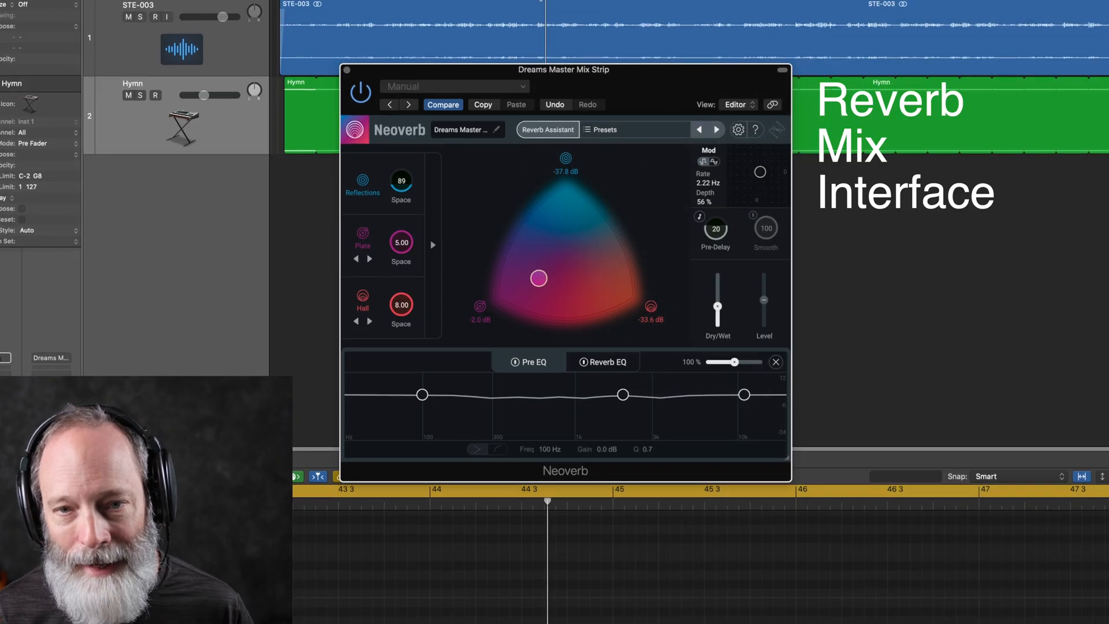
Audition the assistant's result from an earlier position and shift the reverb blend to Reflections -6.4 dB, Plate -0.5 dB and Hall -8.0 dB
left_click_drag(549, 1, 516, 1)
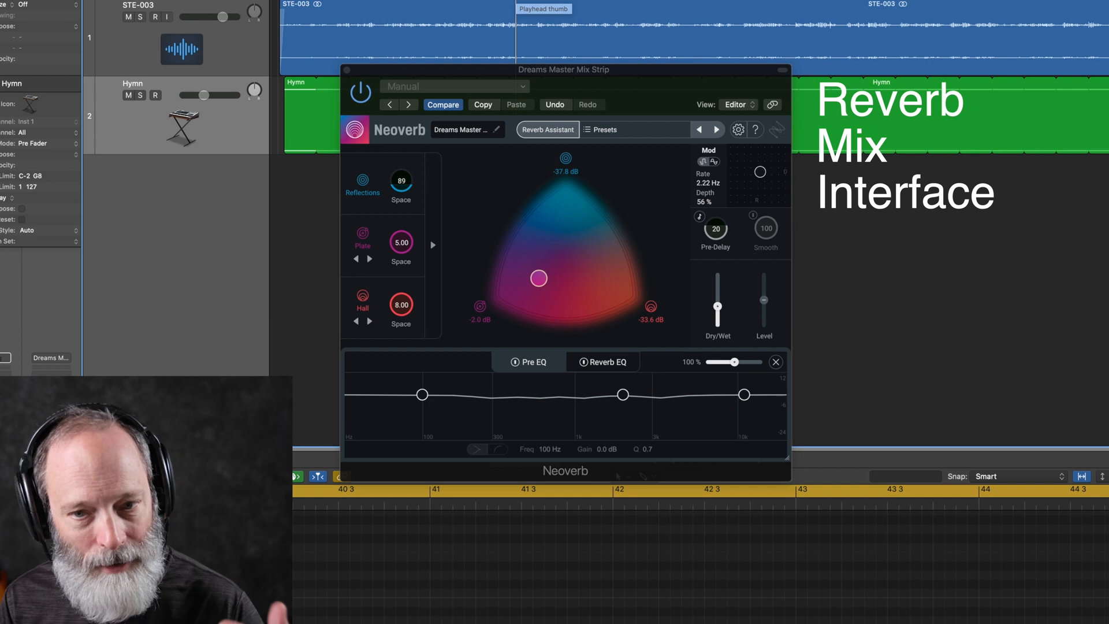
key("space")
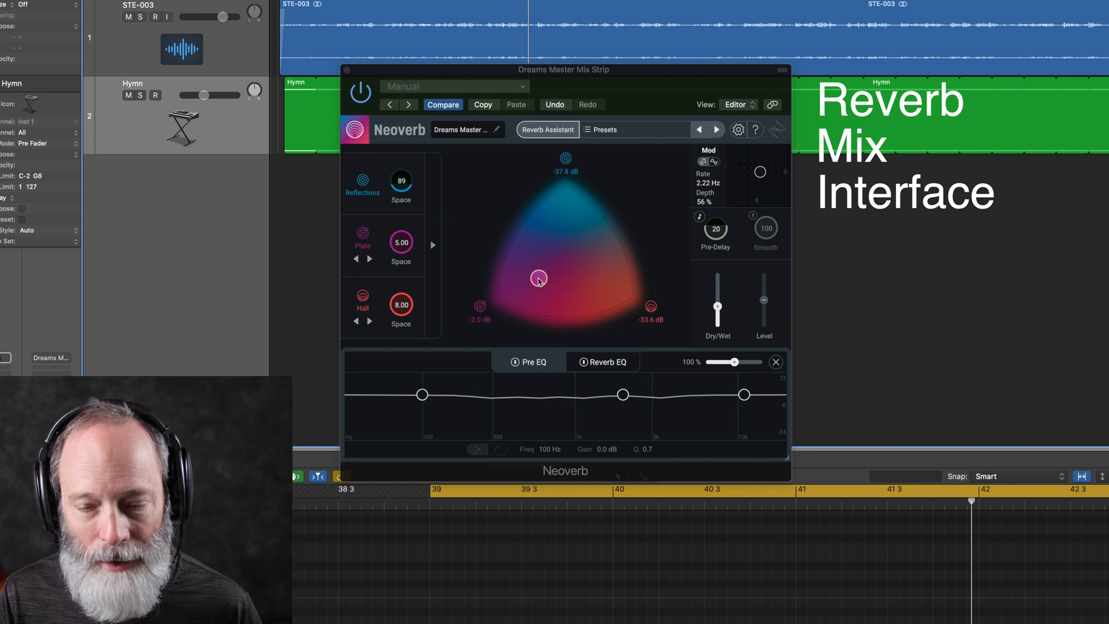
mouse_move(538, 281)
left_mouse_down()
mouse_move(559, 231)
mouse_move(539, 271)
mouse_move(586, 272)
mouse_move(544, 273)
left_mouse_up()
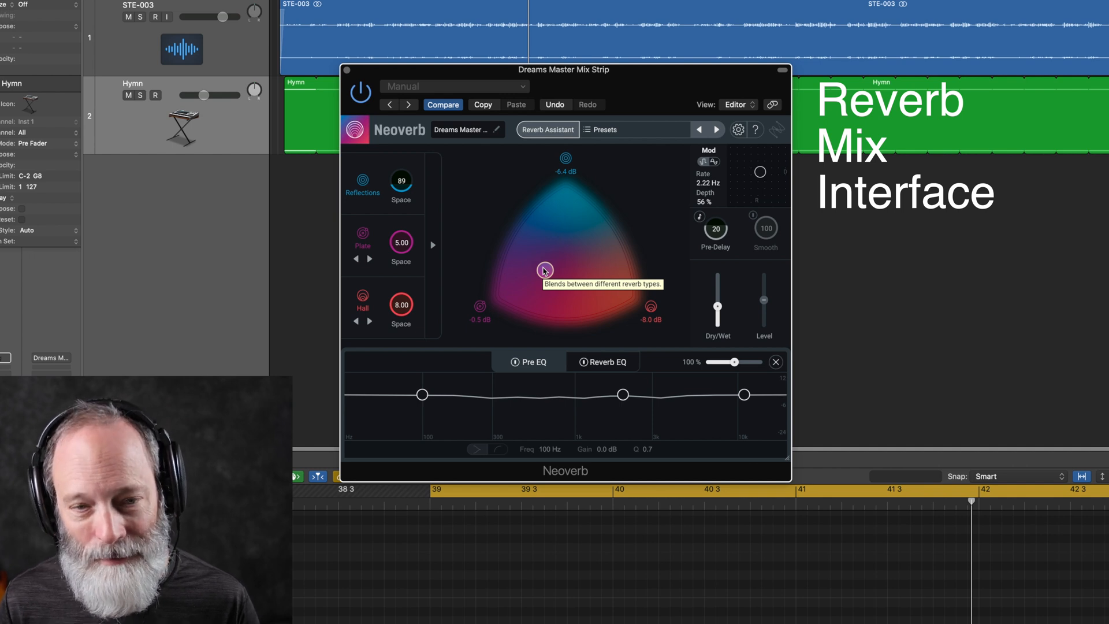
Expand the detailed reverb controls and cycle the medium reverb type through Medium Chamber and Room back to Plate
left_click(432, 245)
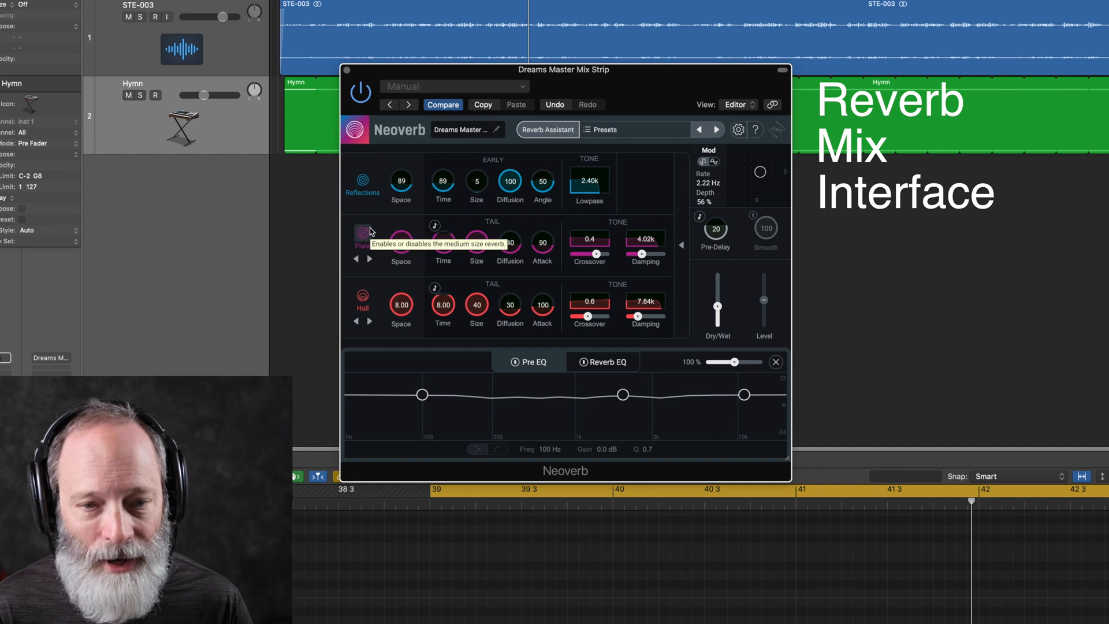
left_click(366, 235)
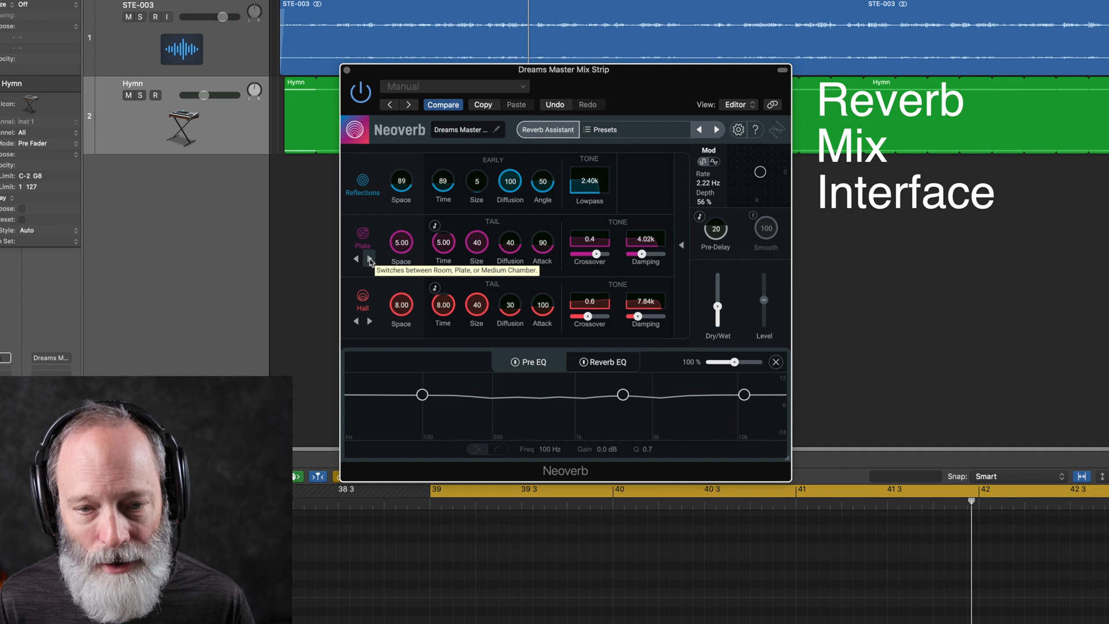
left_click(370, 260)
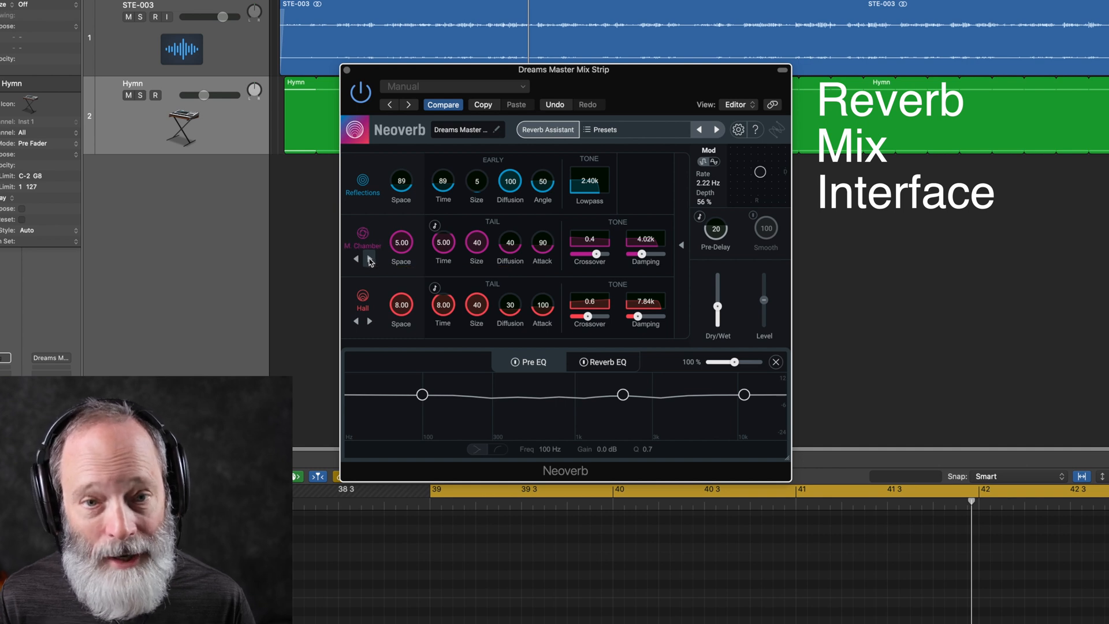
left_click(369, 260)
left_click(370, 259)
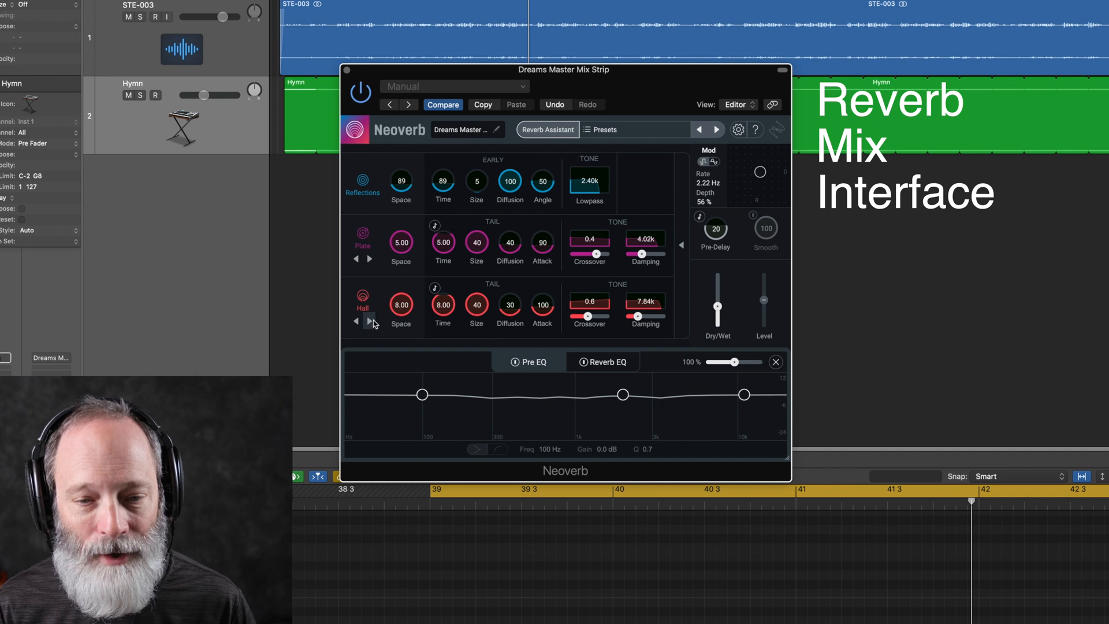
left_click(370, 322)
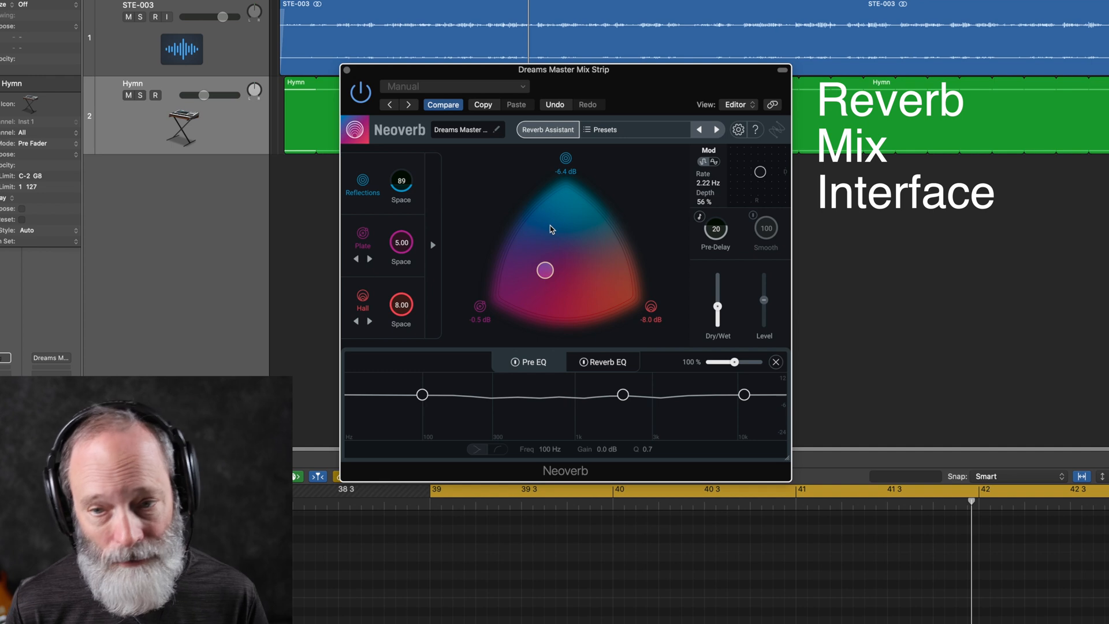
With Dry/Wet at 100%, audition the pure Hall and settle the blend on Reflections -6.1 dB, Plate -0.3 dB and Hall -12.0 dB
left_click_drag(712, 311, 703, 262)
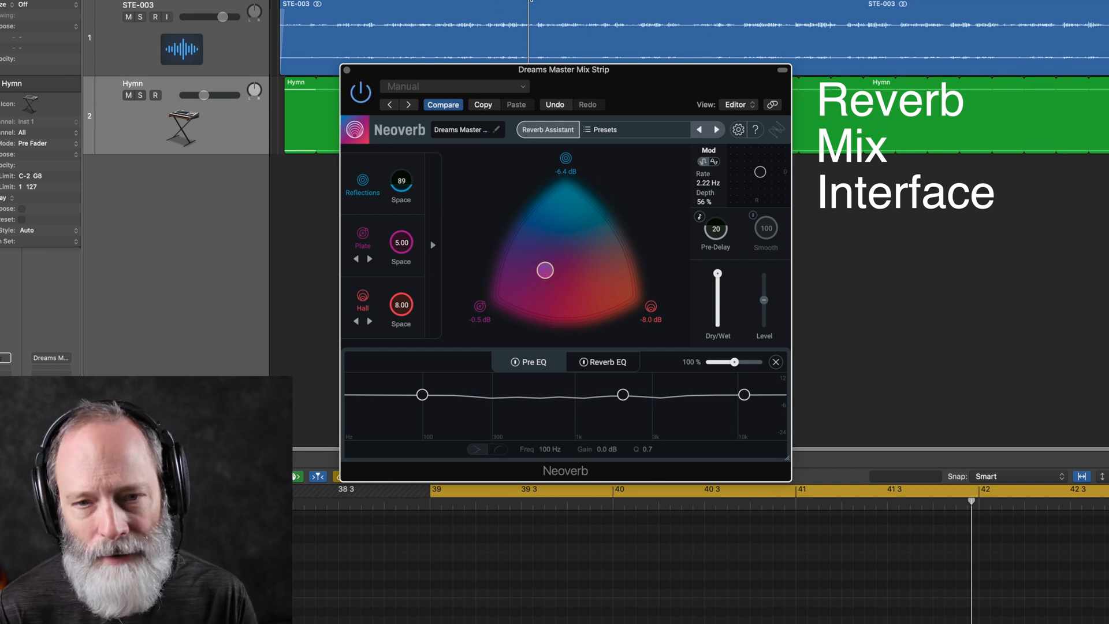
key("space")
left_click_drag(546, 269, 632, 301)
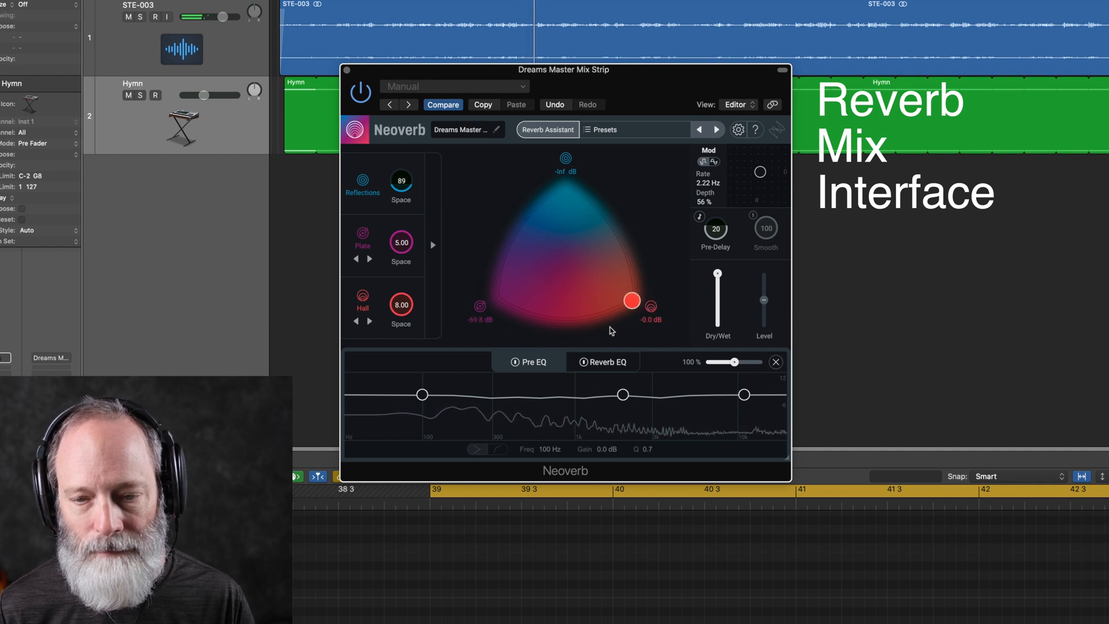
left_click_drag(632, 301, 541, 269)
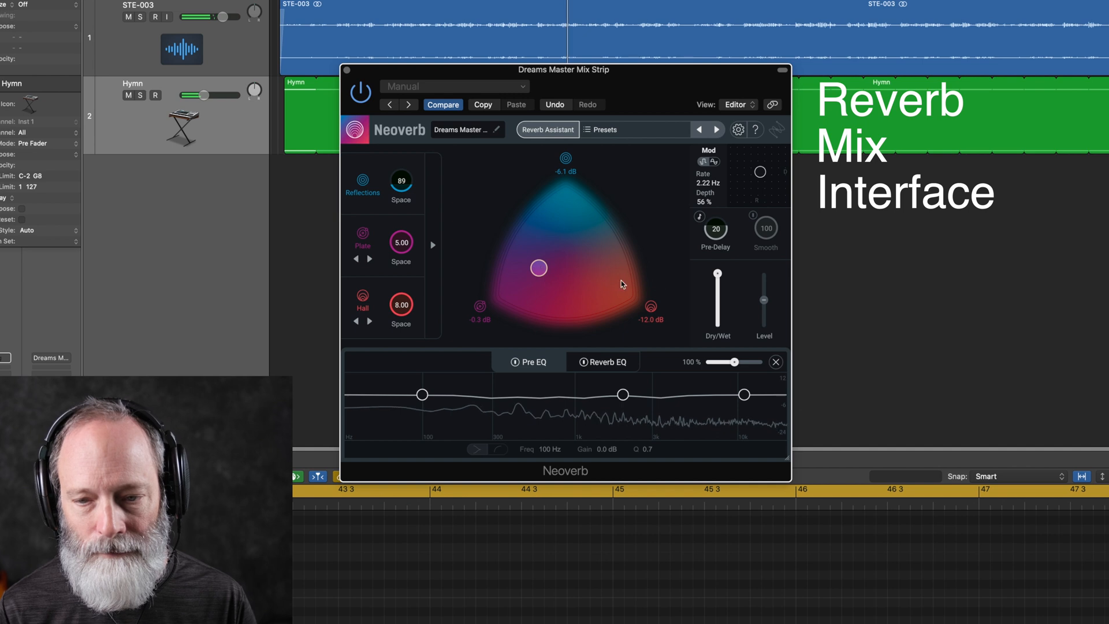
Lower Dry/Wet to about 32% and fine-tune it while auditioning the reverb in the mix
mouse_move(716, 276)
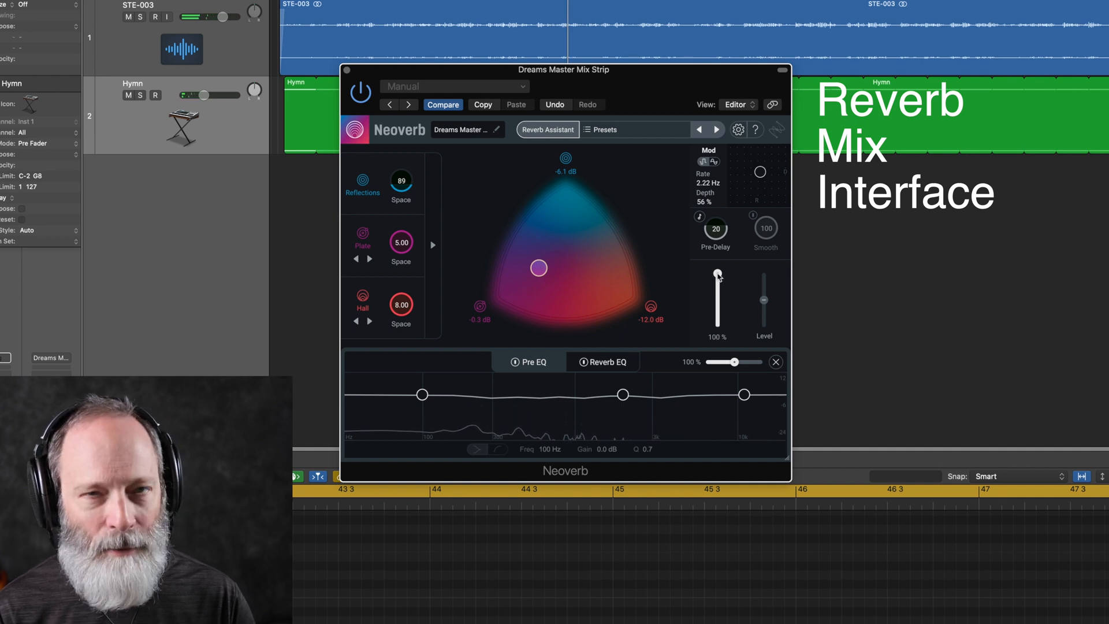
left_click_drag(717, 275, 713, 306)
key("space")
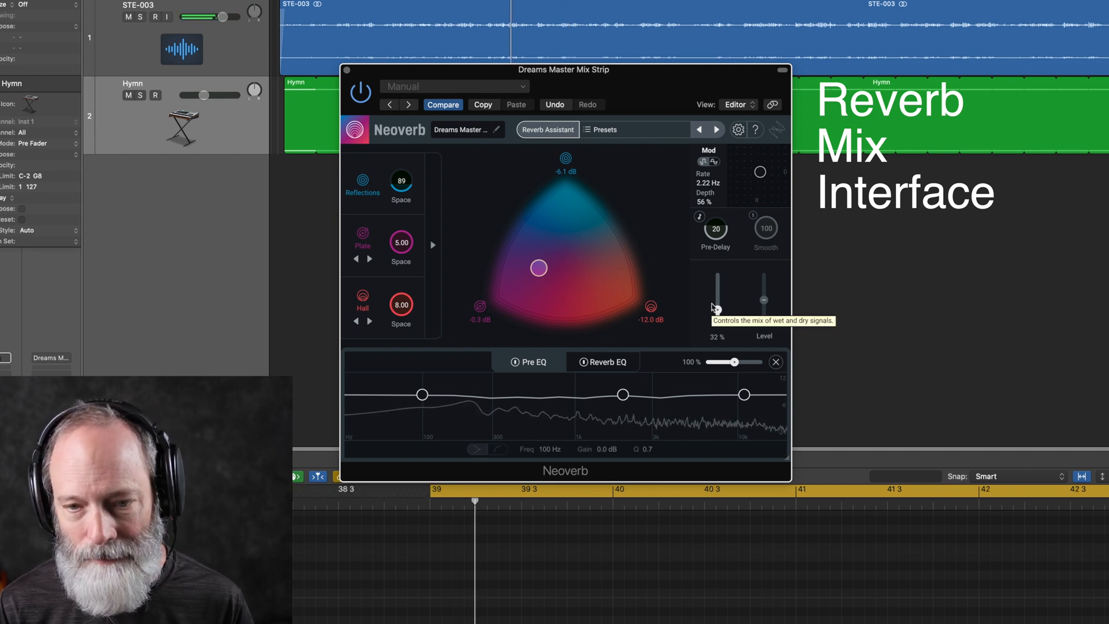
left_click_drag(716, 310, 715, 312)
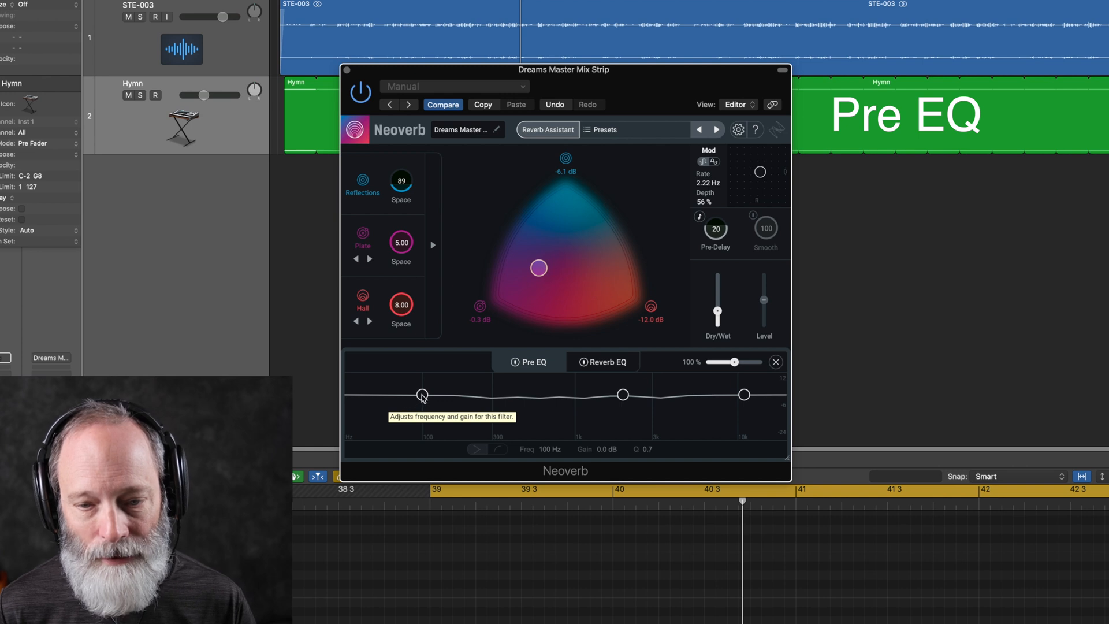
Shape the Pre EQ with a -3.4 dB low cut at 99 Hz, a slight midrange cut and a -5.0 dB high cut at 9215 Hz
mouse_move(422, 395)
left_mouse_down()
mouse_move(423, 416)
mouse_move(421, 399)
left_mouse_up()
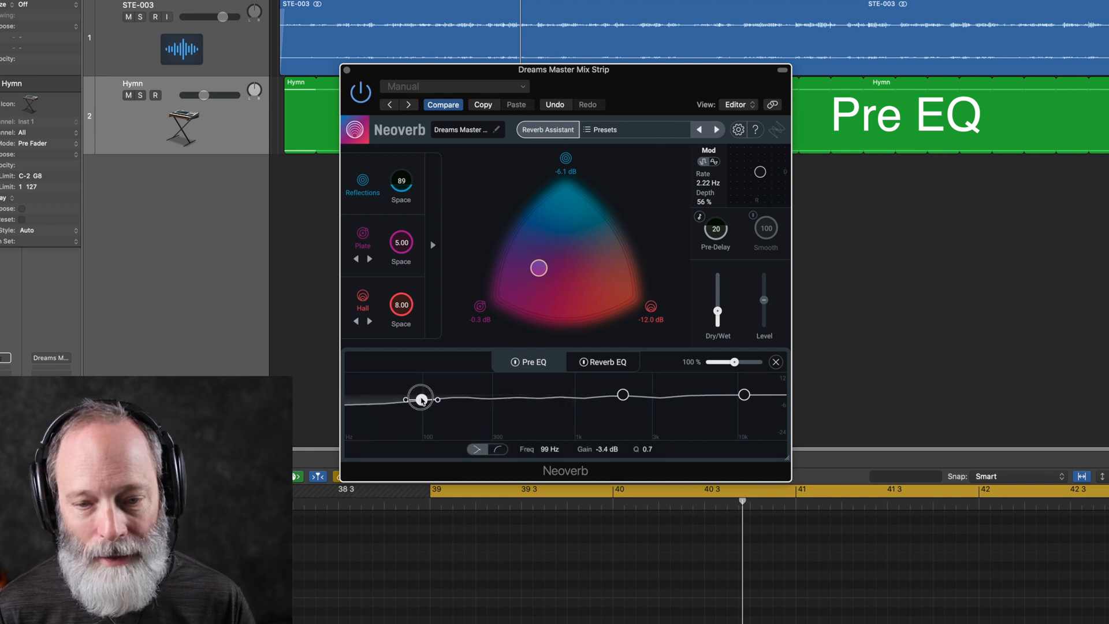
left_click_drag(621, 397, 596, 408)
mouse_move(744, 395)
left_mouse_down()
mouse_move(730, 421)
mouse_move(738, 388)
mouse_move(732, 403)
left_mouse_up()
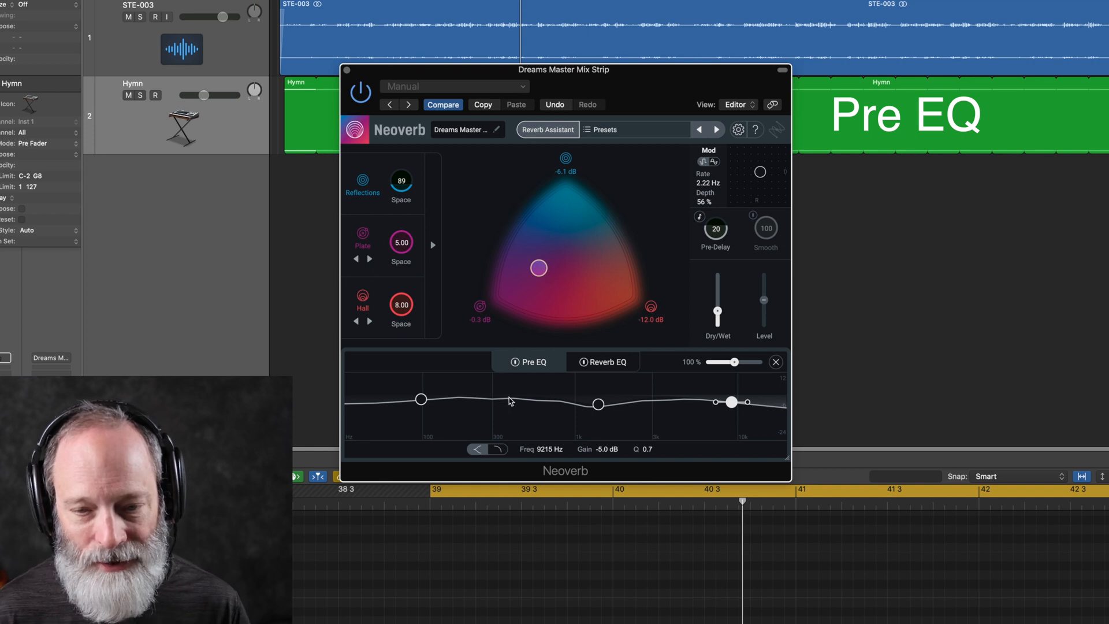
Compare the Pre EQ's Auto Cut amount at maximum and 0% with Dry/Wet at 100%, leaving the amount slightly above 100%
left_click_drag(734, 362, 765, 362)
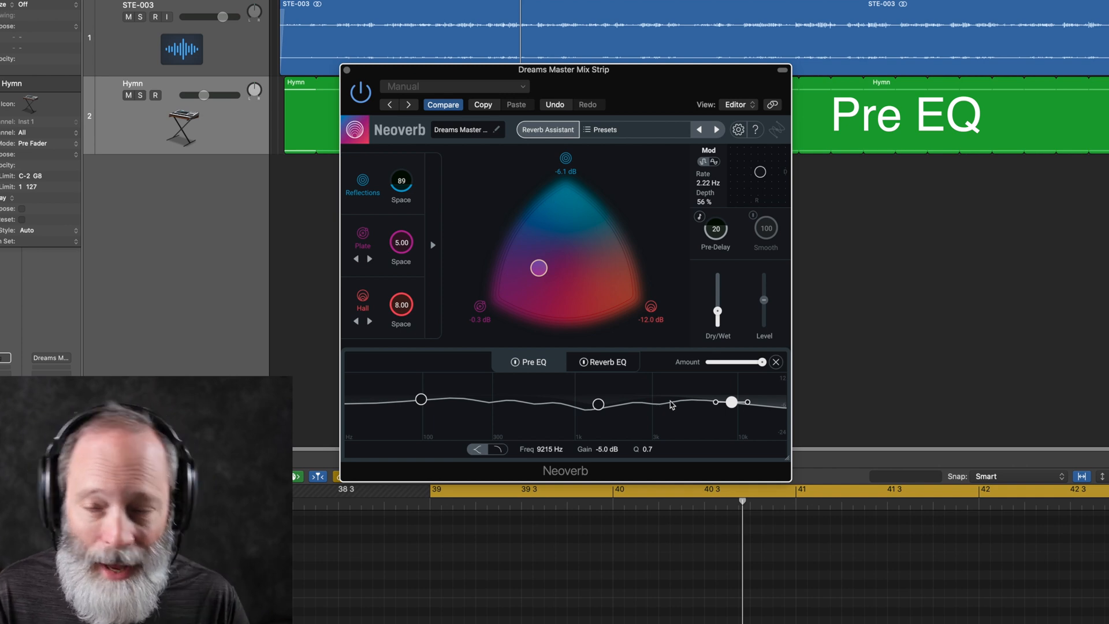
left_click_drag(762, 361, 684, 362)
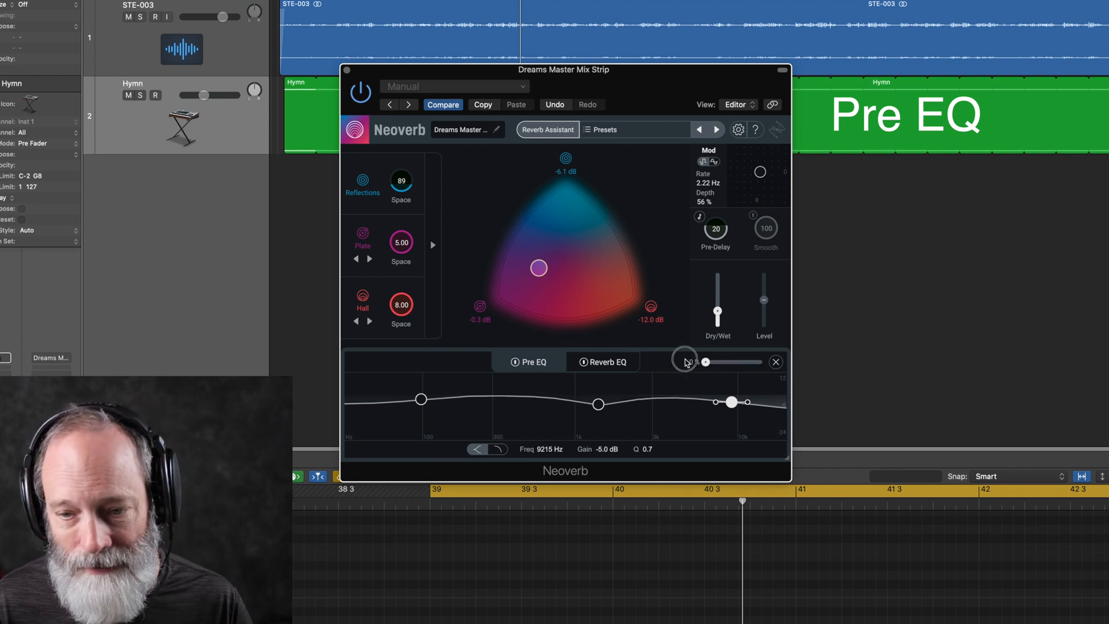
left_click_drag(717, 311, 718, 273)
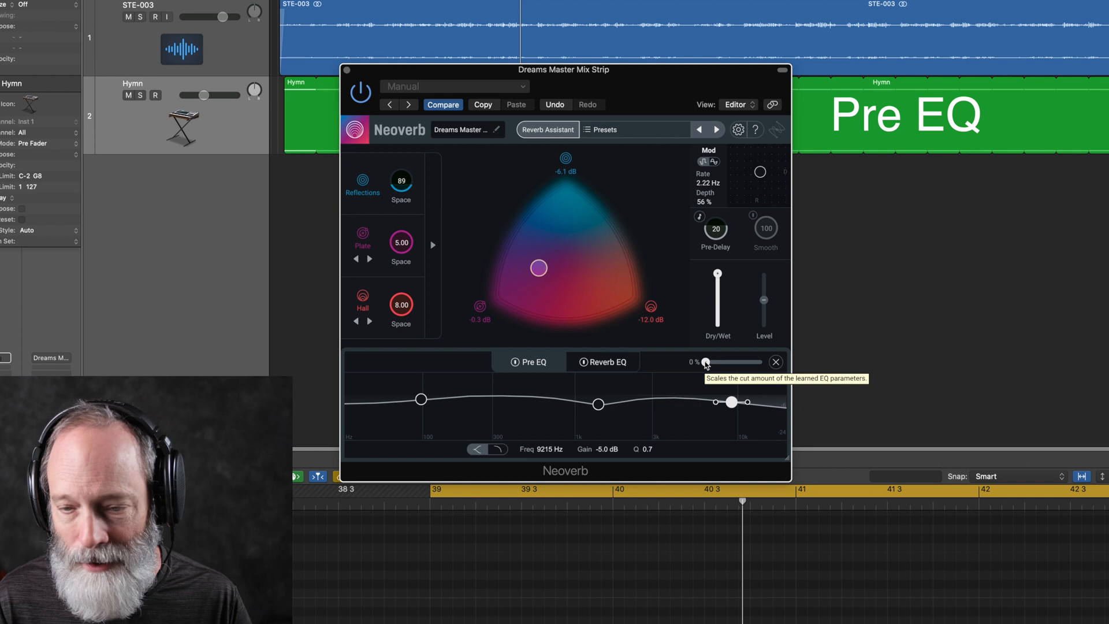
key("space")
left_click_drag(706, 364, 732, 363)
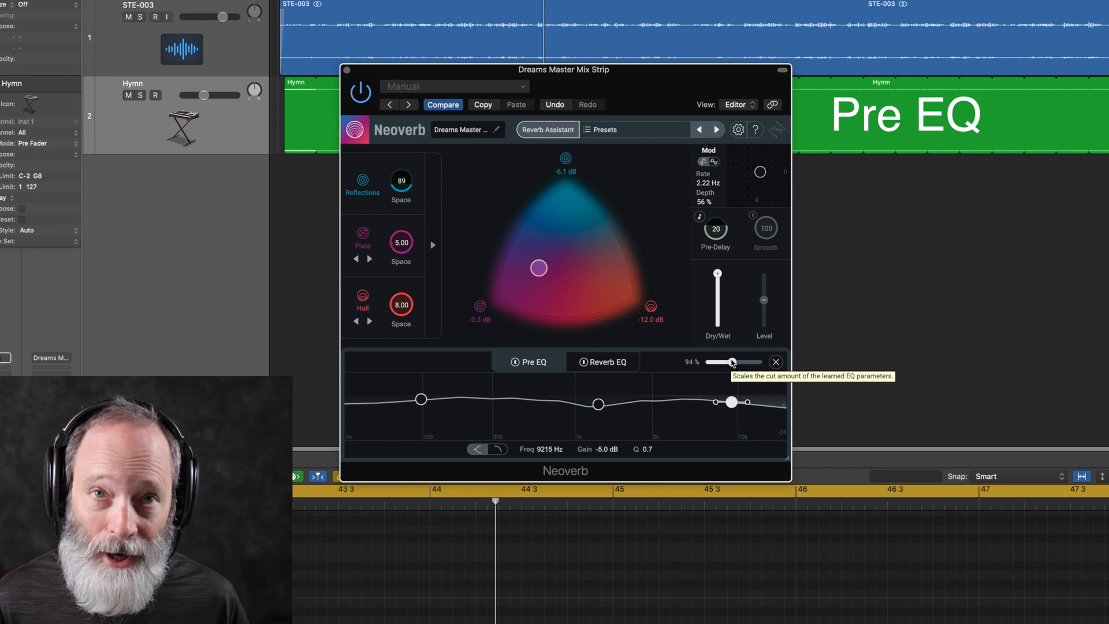
mouse_move(732, 363)
left_mouse_down()
mouse_move(758, 363)
mouse_move(738, 370)
left_mouse_up()
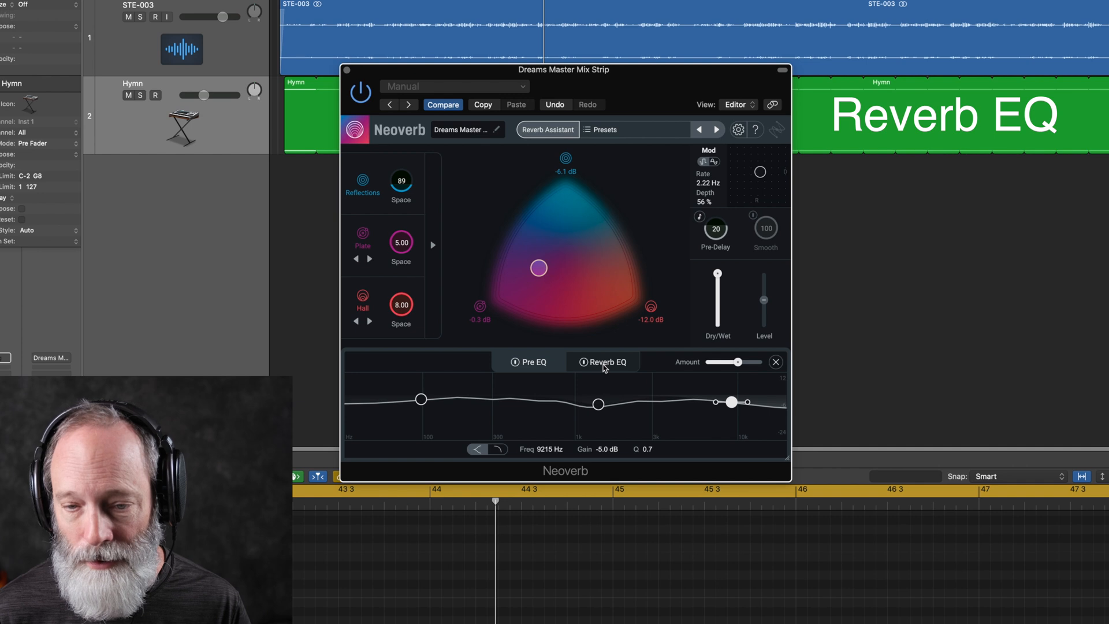
Shape the Reverb EQ with a low cut near 100 Hz, a -13.0 dB cut at 803 Hz and a 3.4 dB boost at 10314 Hz
left_click(603, 364)
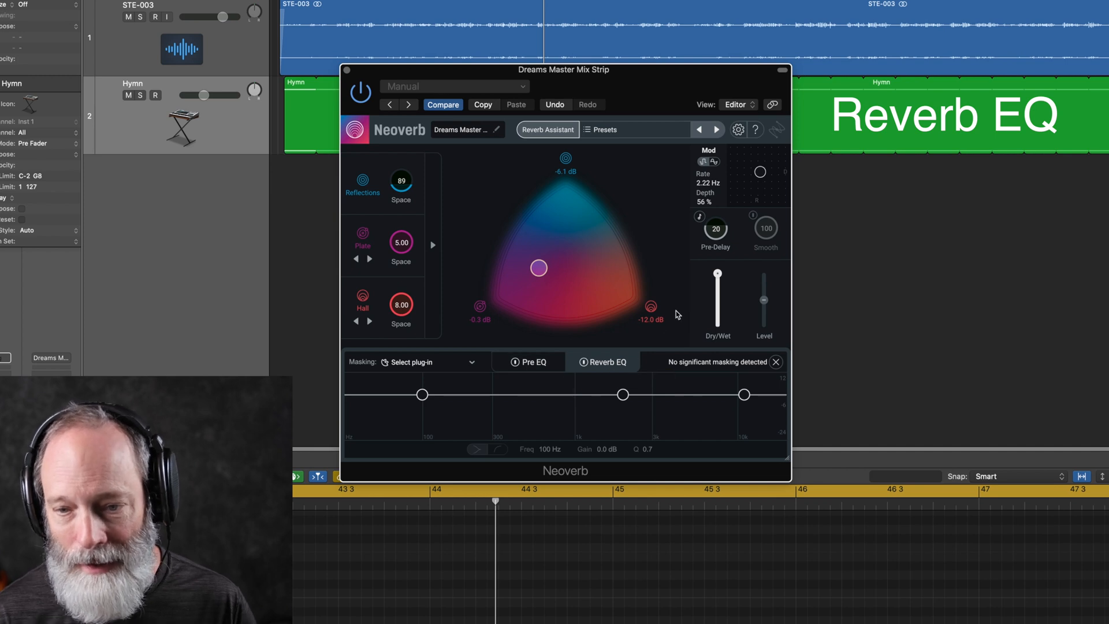
left_click_drag(623, 395, 541, 411)
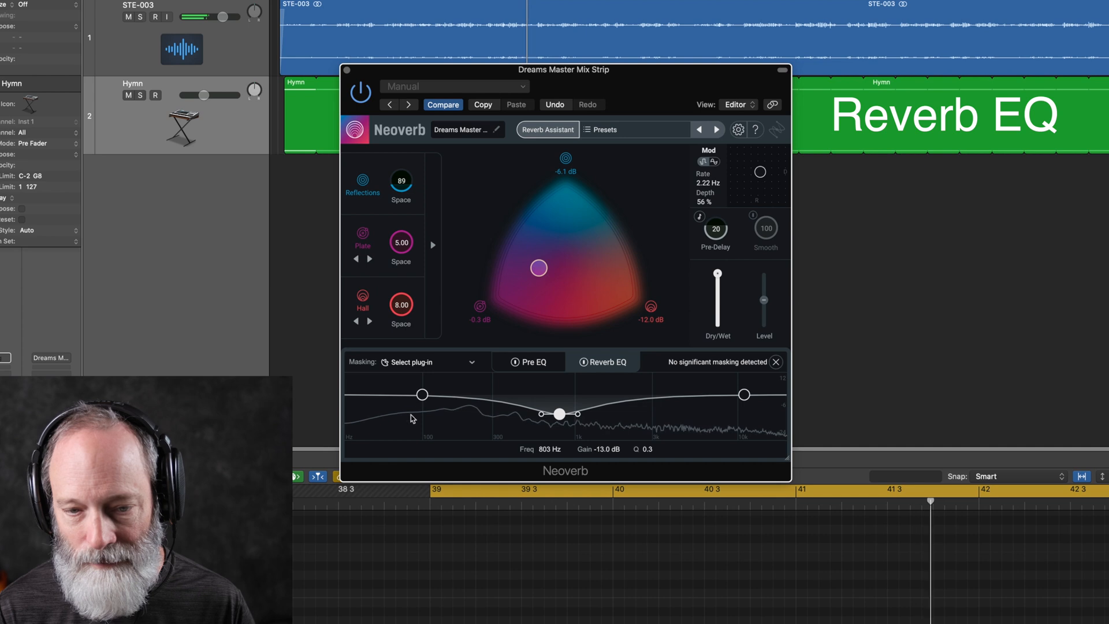
left_click_drag(422, 395, 430, 407)
left_click_drag(744, 394, 741, 393)
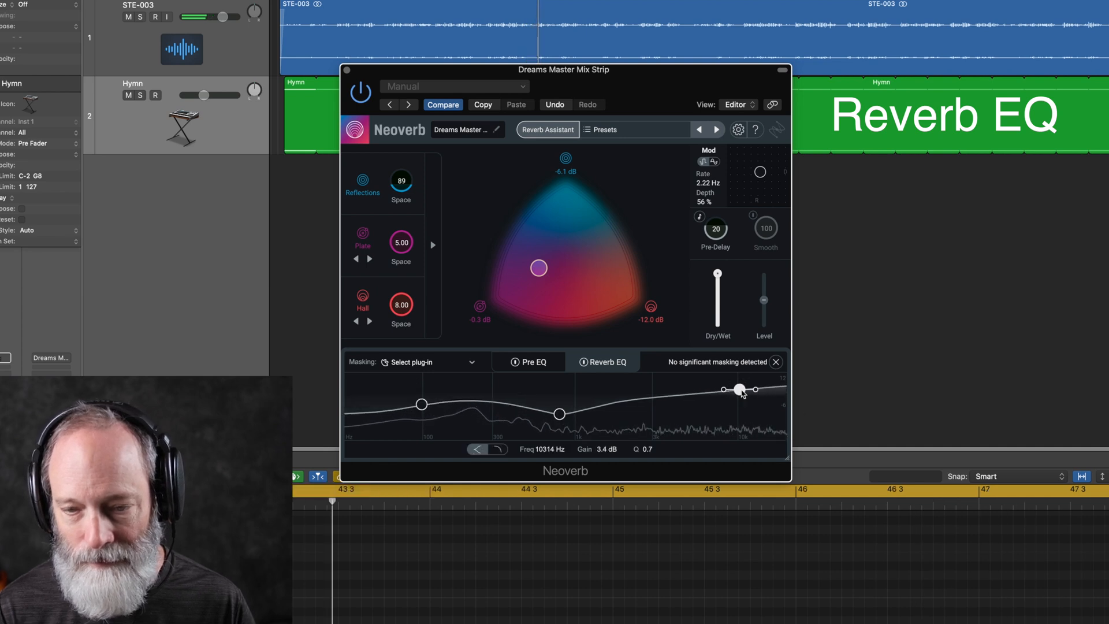
Set Dry/Wet to 34% and reduce the Reverb EQ's midrange cut to -7.6 dB at 789 Hz
mouse_move(718, 275)
left_click_drag(718, 275, 712, 312)
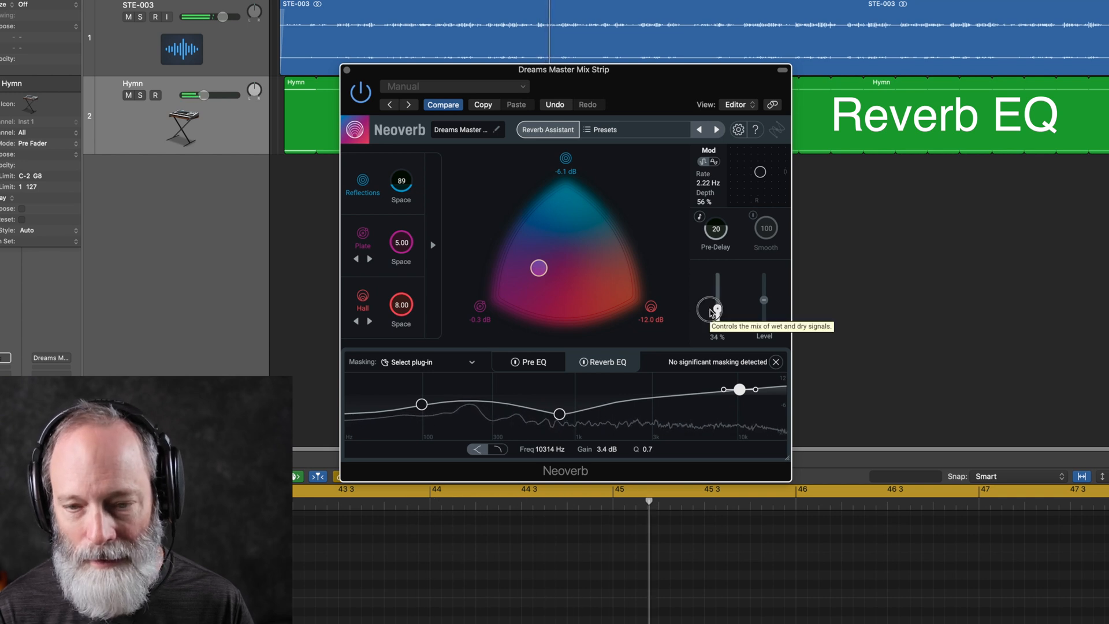
left_click_drag(560, 413, 558, 407)
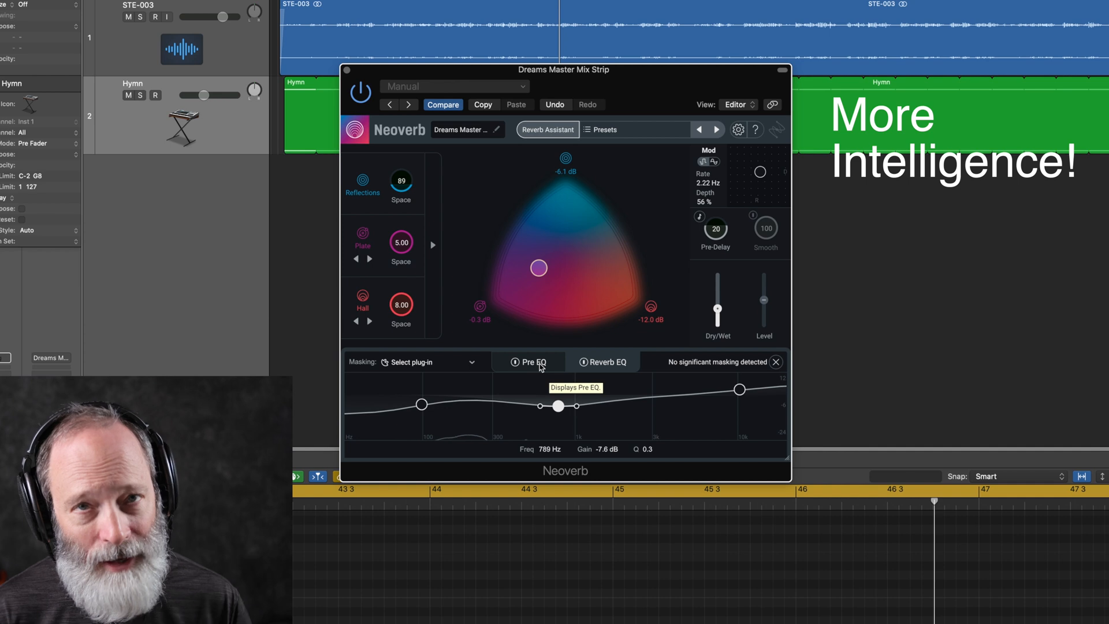
left_click(535, 363)
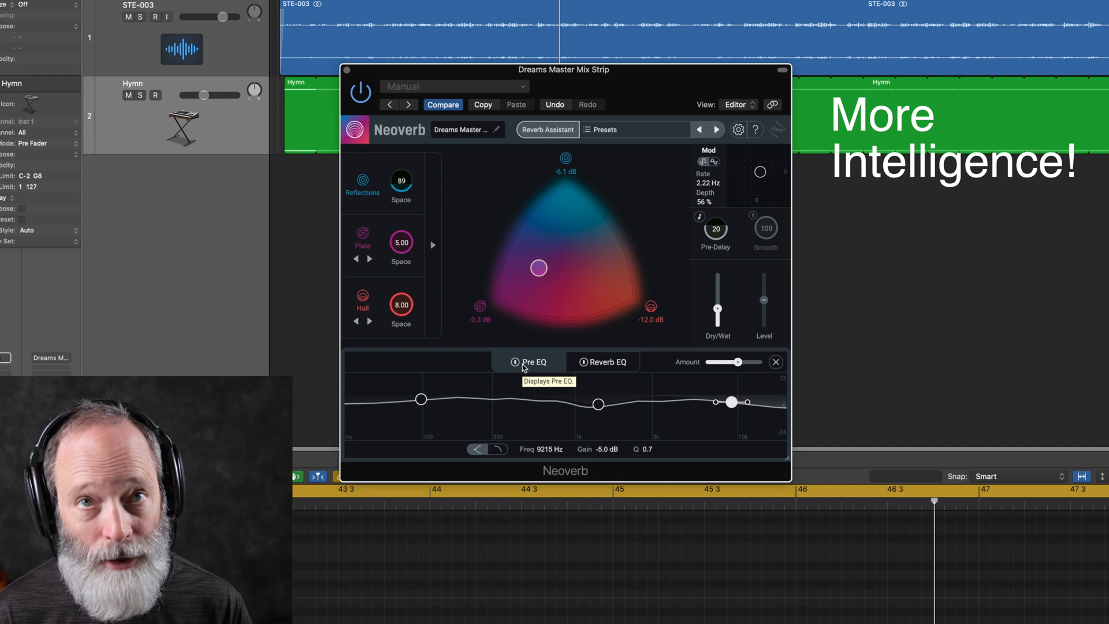
Clear the Pre EQ's Auto Cut and flatten its three bands to near 0 dB, with the low band at -0.4 dB and 97 Hz
left_click(776, 363)
left_click_drag(597, 404, 598, 395)
left_click_drag(732, 403, 728, 394)
left_click_drag(421, 400, 421, 395)
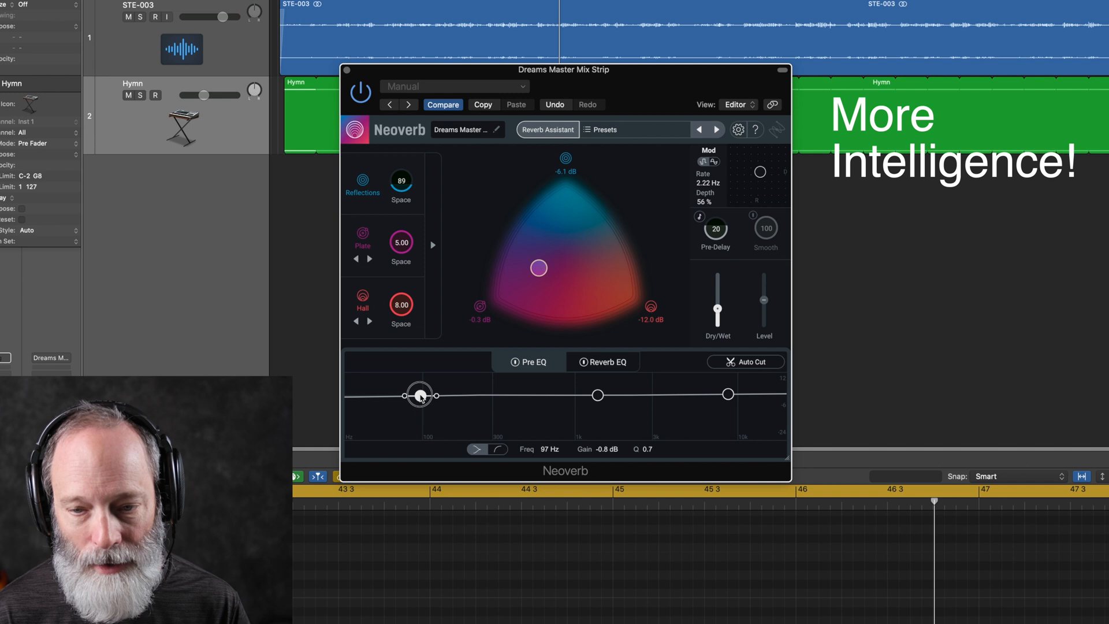
Play the track from bar 39, run Auto Cut on the Pre EQ again and set its amount to 82%
key("space")
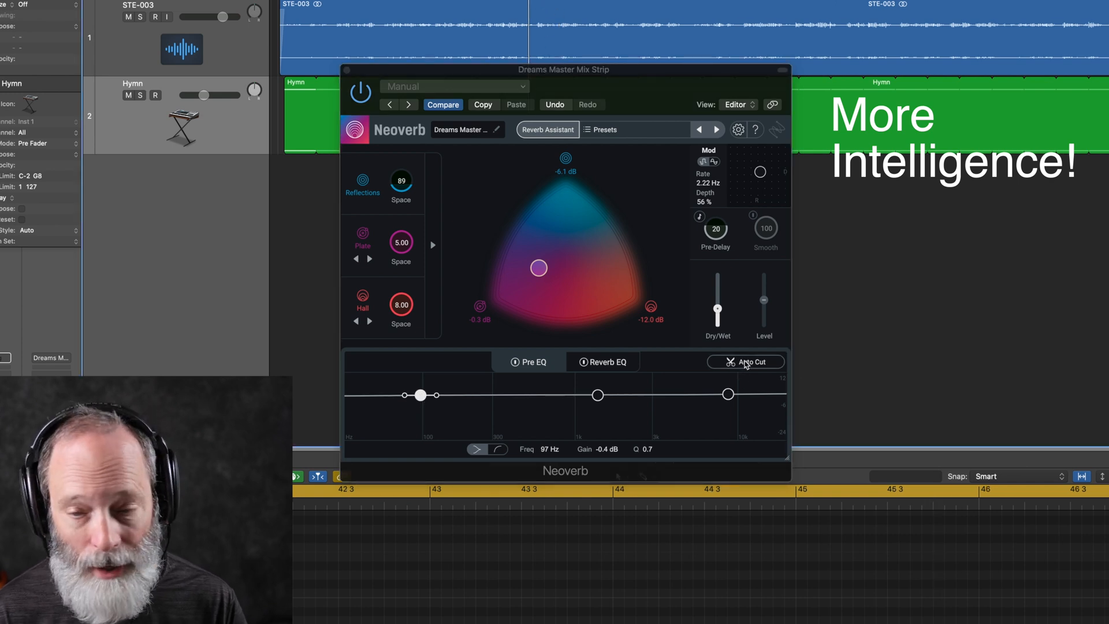
key("space")
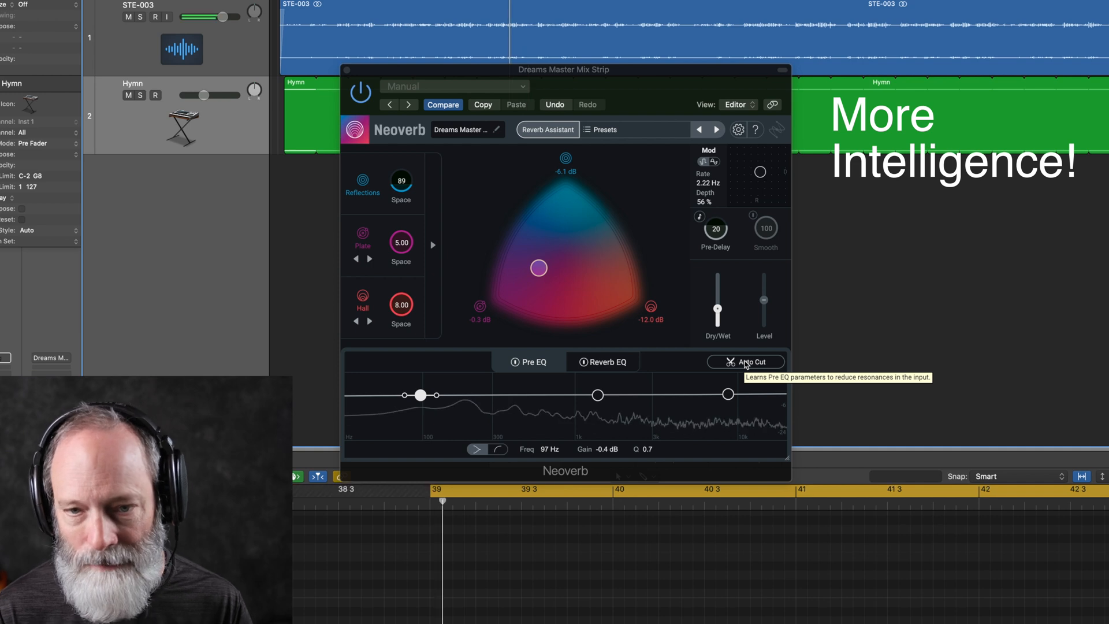
left_click(745, 363)
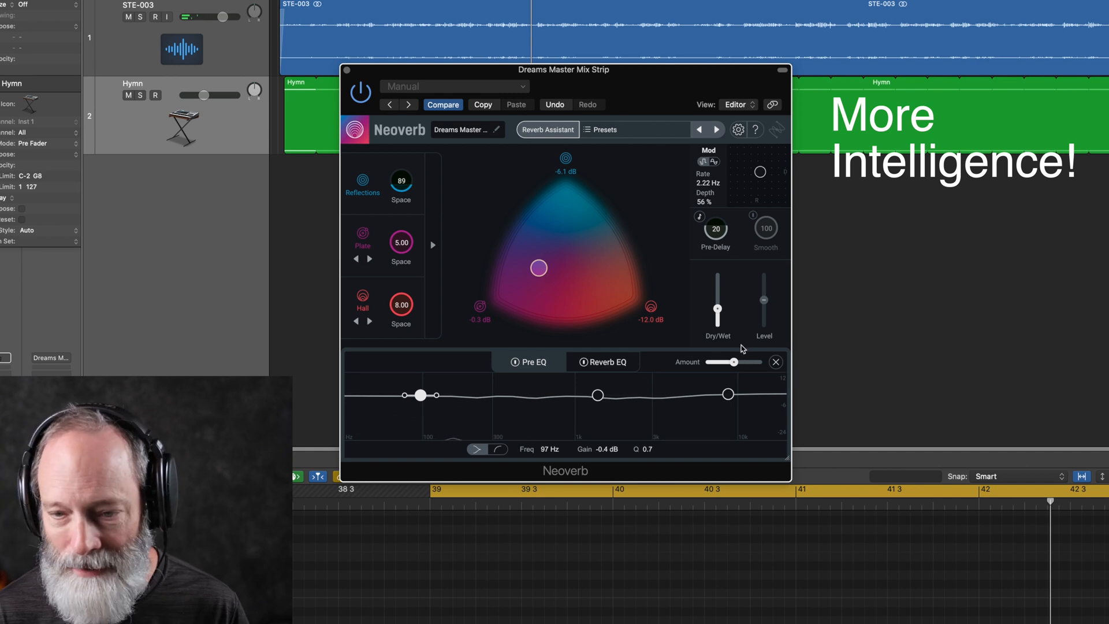
mouse_move(734, 362)
left_mouse_down()
mouse_move(768, 363)
mouse_move(728, 362)
left_mouse_up()
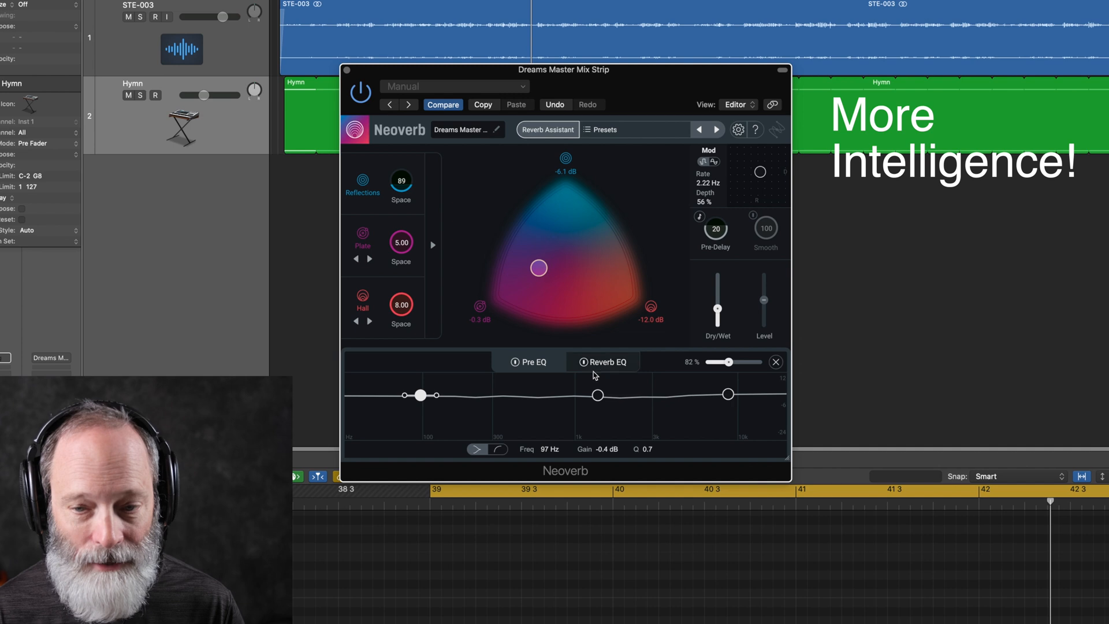
Clear the existing Unmask result in the Reverb EQ and run Unmask again while the track plays
left_click(597, 364)
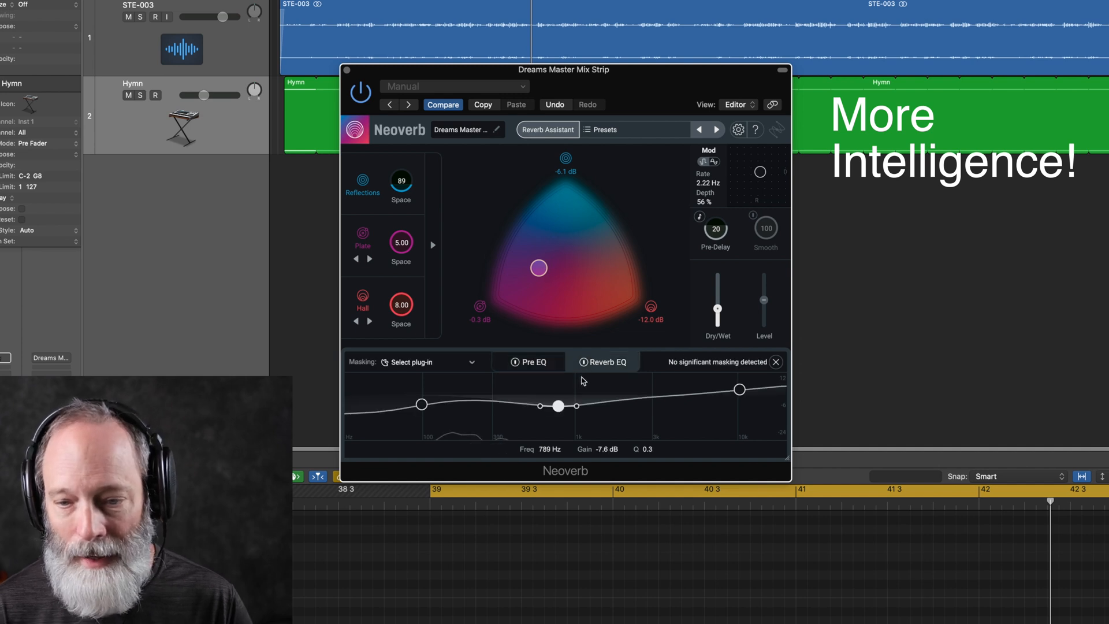
left_click(776, 363)
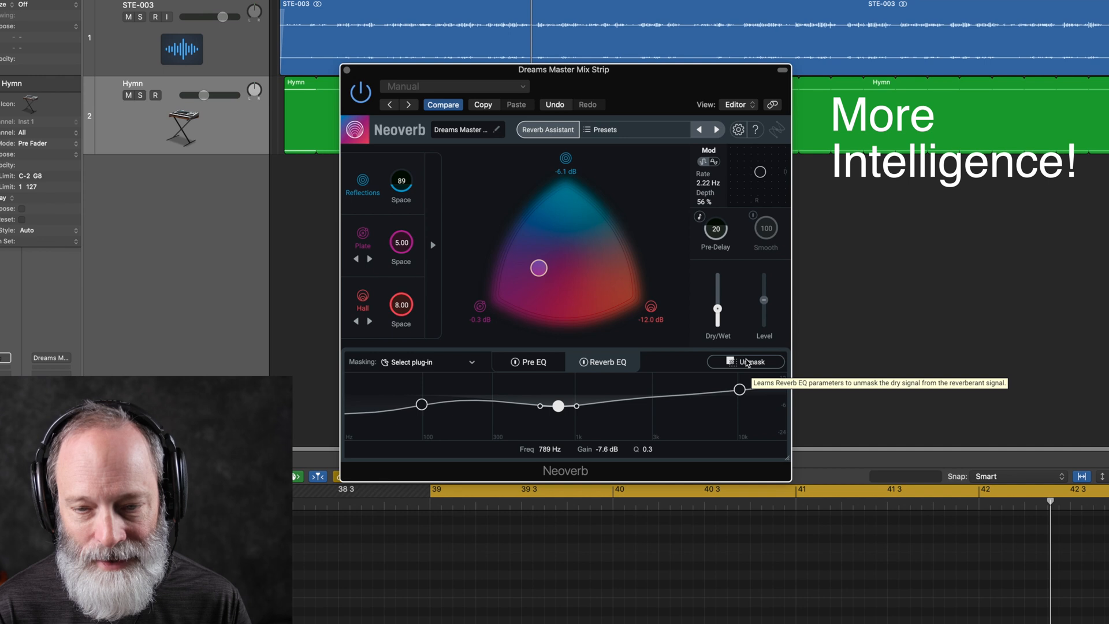
key("space")
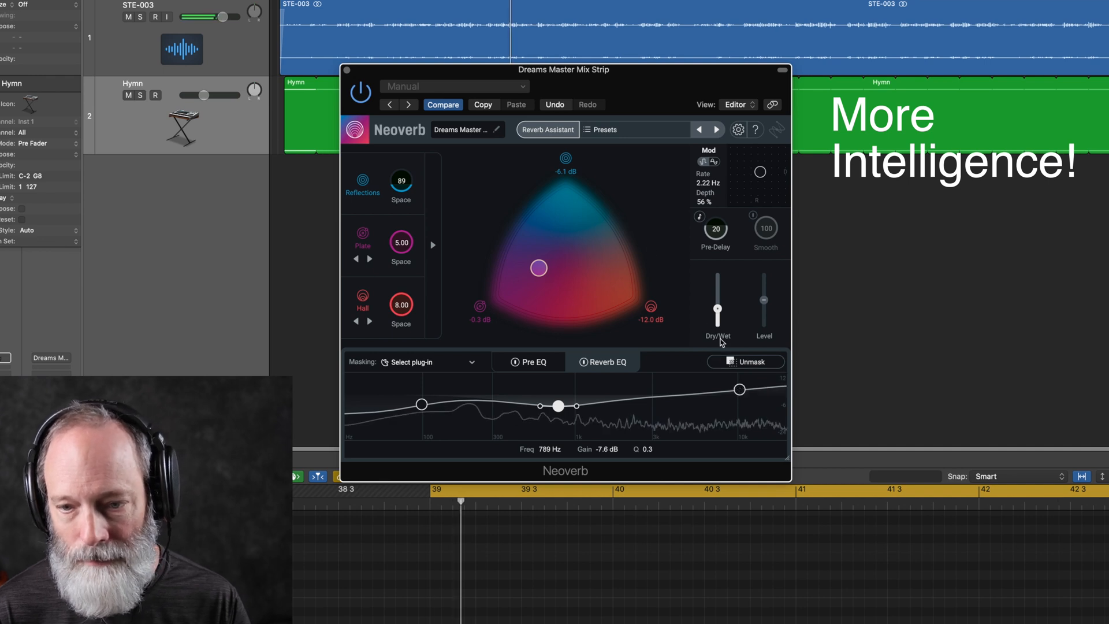
left_click(737, 361)
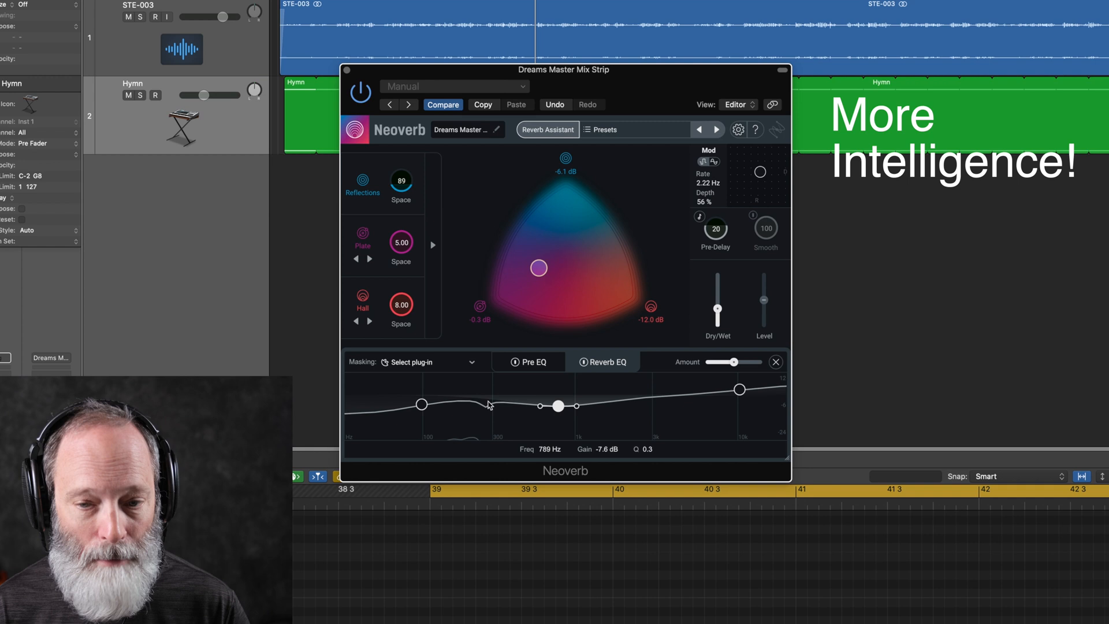
Audition the unmasked reverb at 100% Dry/Wet and reduce the Reverb EQ's midrange cut to -5.0 dB at 789 Hz
left_click_drag(718, 311, 716, 272)
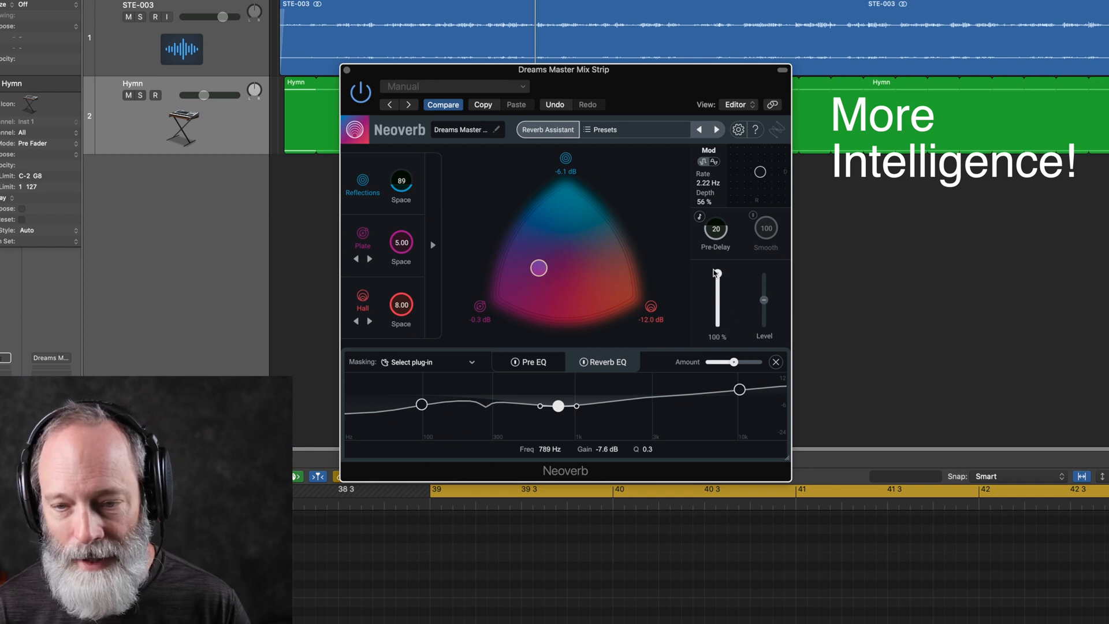
key("space")
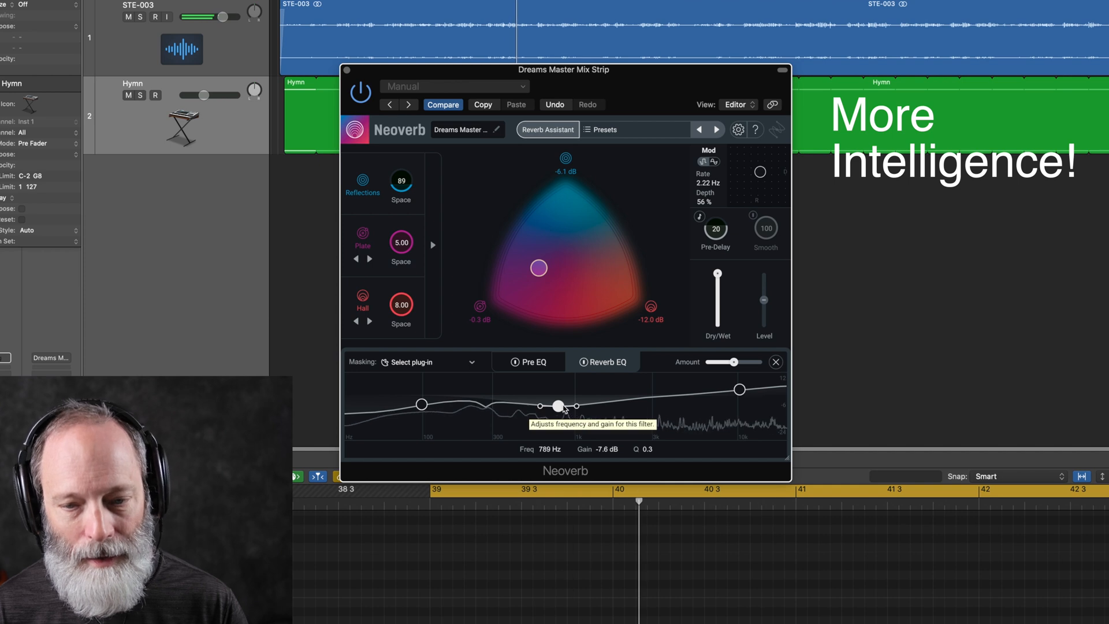
left_click_drag(558, 406, 559, 402)
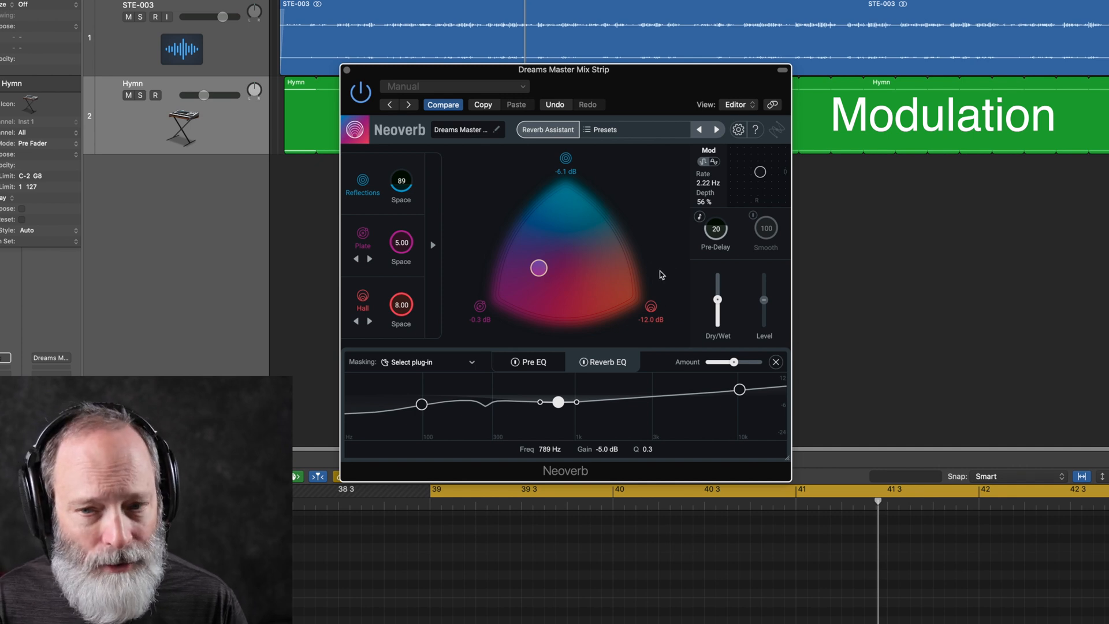
With Dry/Wet at 100%, audition minimum and maximum modulation, then set Rate to 2.07 Hz and Depth to 65%
left_click_drag(717, 296, 721, 178)
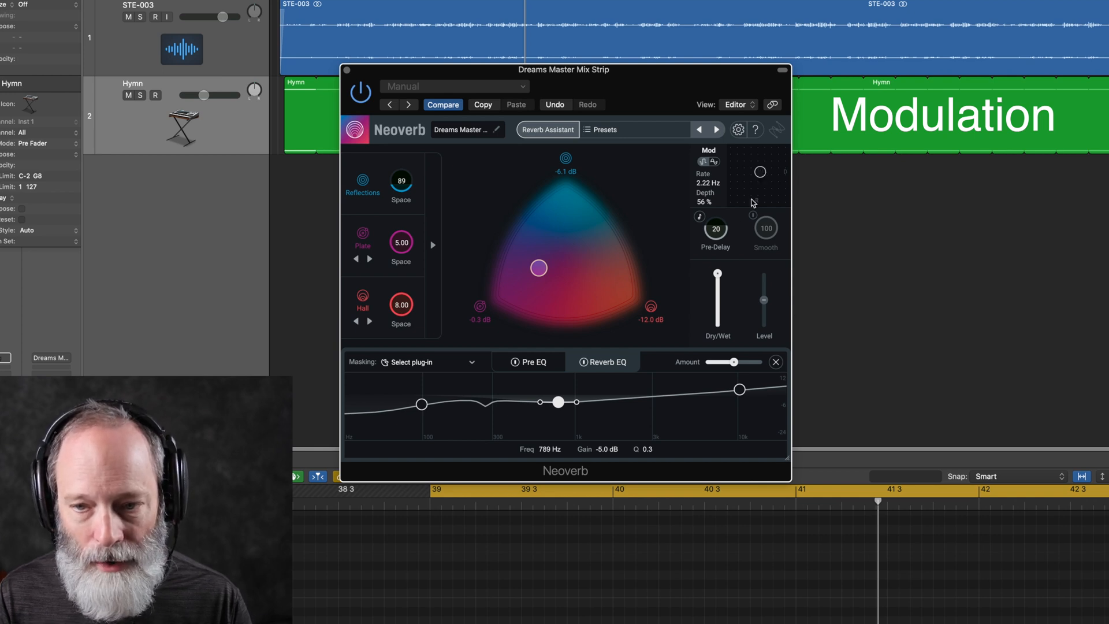
key("space")
left_click_drag(760, 172, 727, 211)
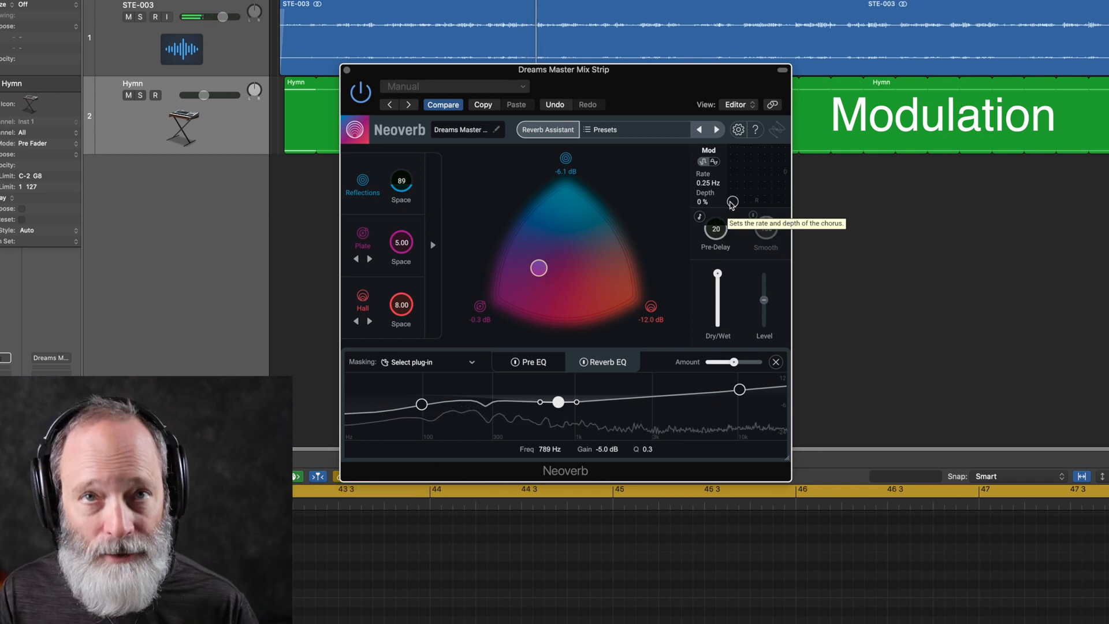
left_click_drag(733, 202, 784, 150)
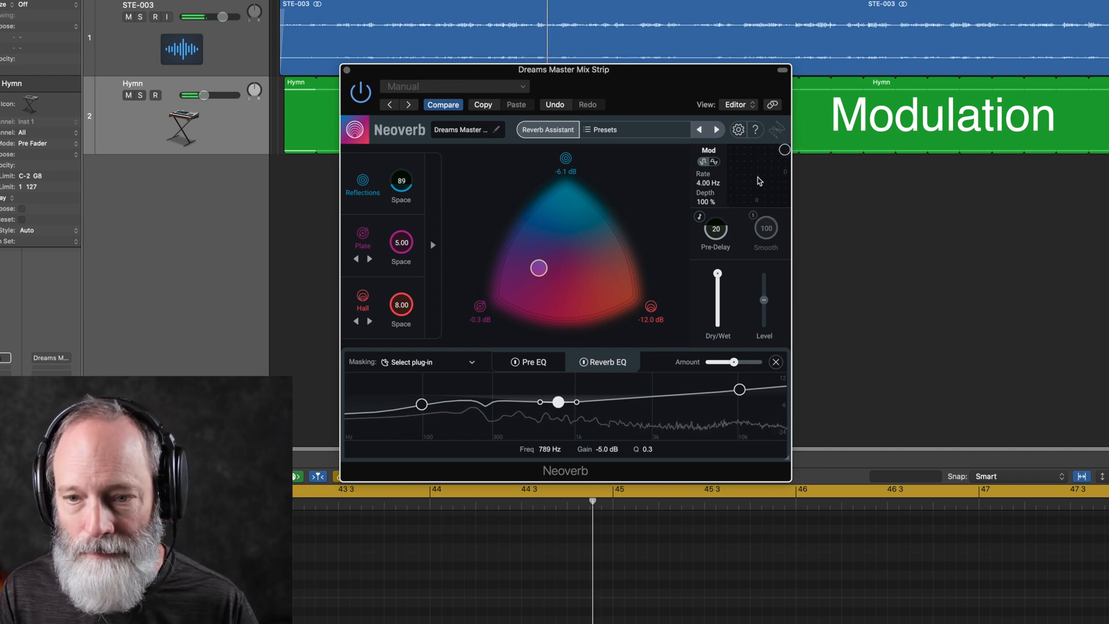
left_click_drag(782, 148, 758, 167)
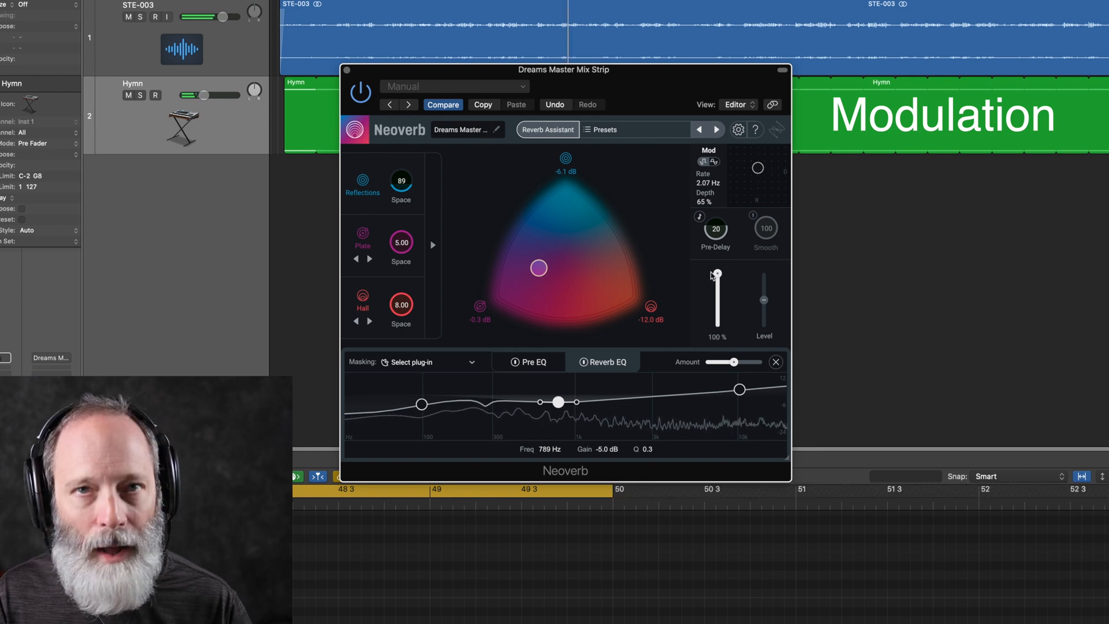
Lower Dry/Wet to about 37% while auditioning the mix
left_click_drag(717, 274, 717, 307)
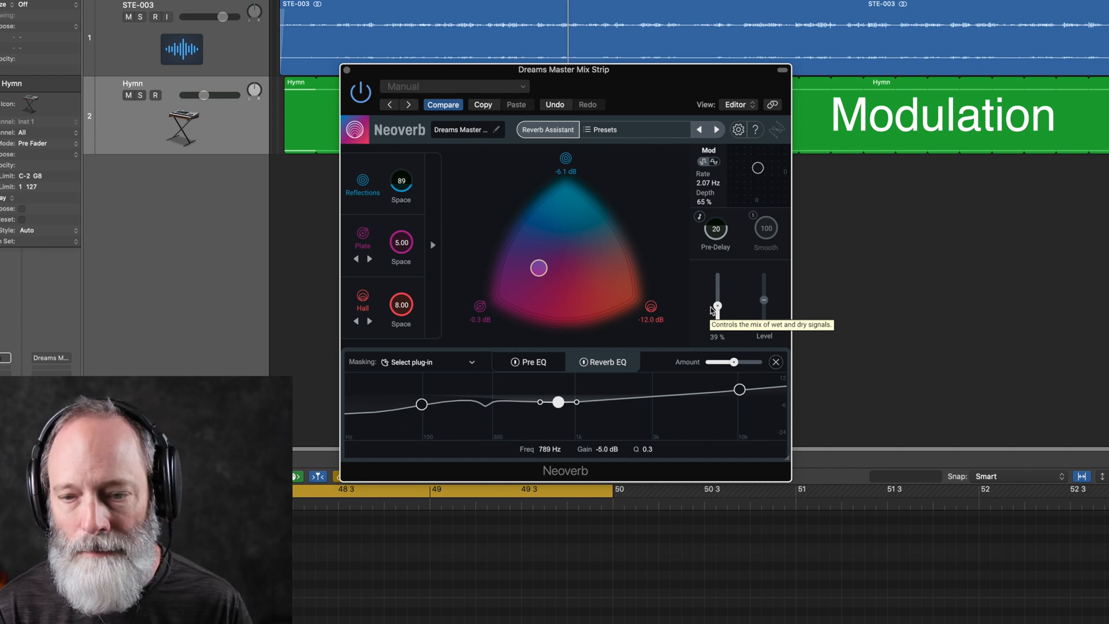
left_click_drag(716, 306, 718, 311)
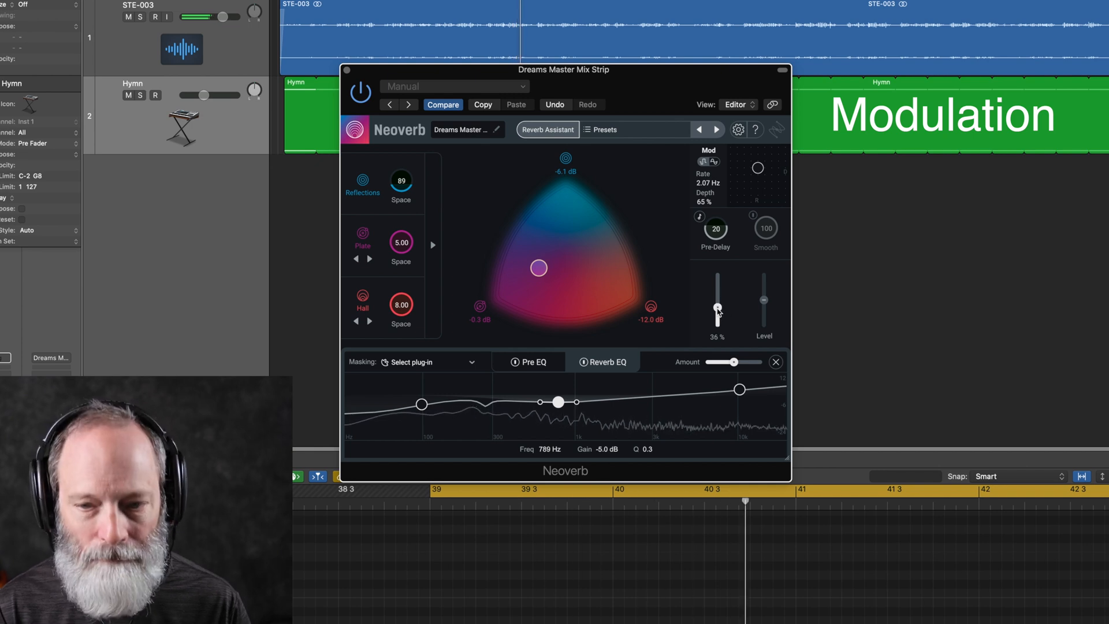
left_click_drag(719, 312, 716, 312)
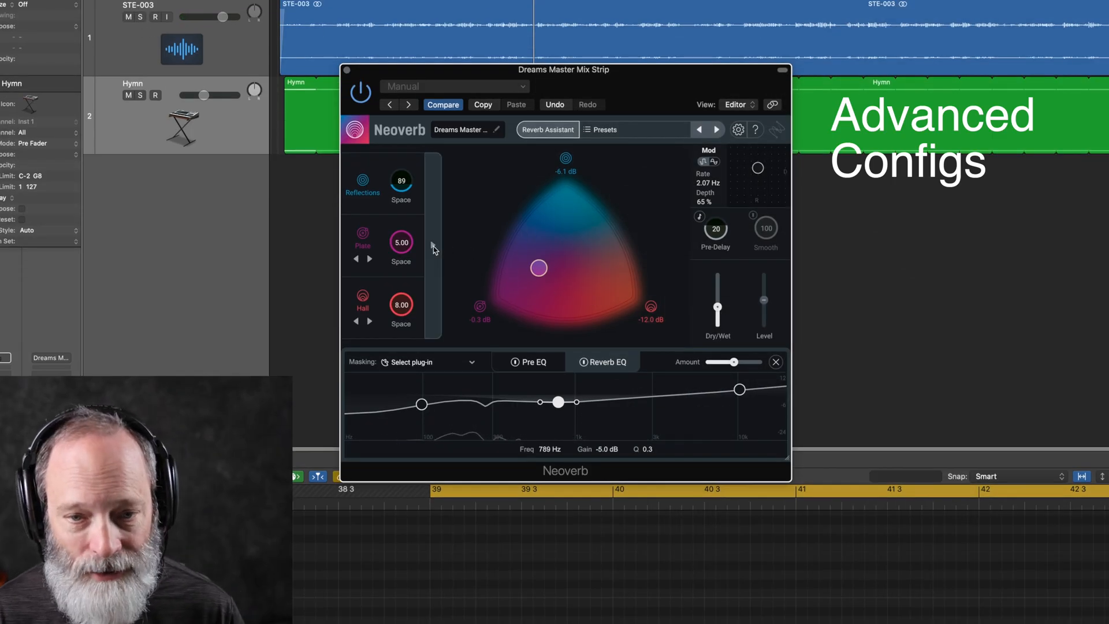
Disable the Reflections and Plate reverbs in the advanced settings and move the blend point fully to Hall
left_click(432, 245)
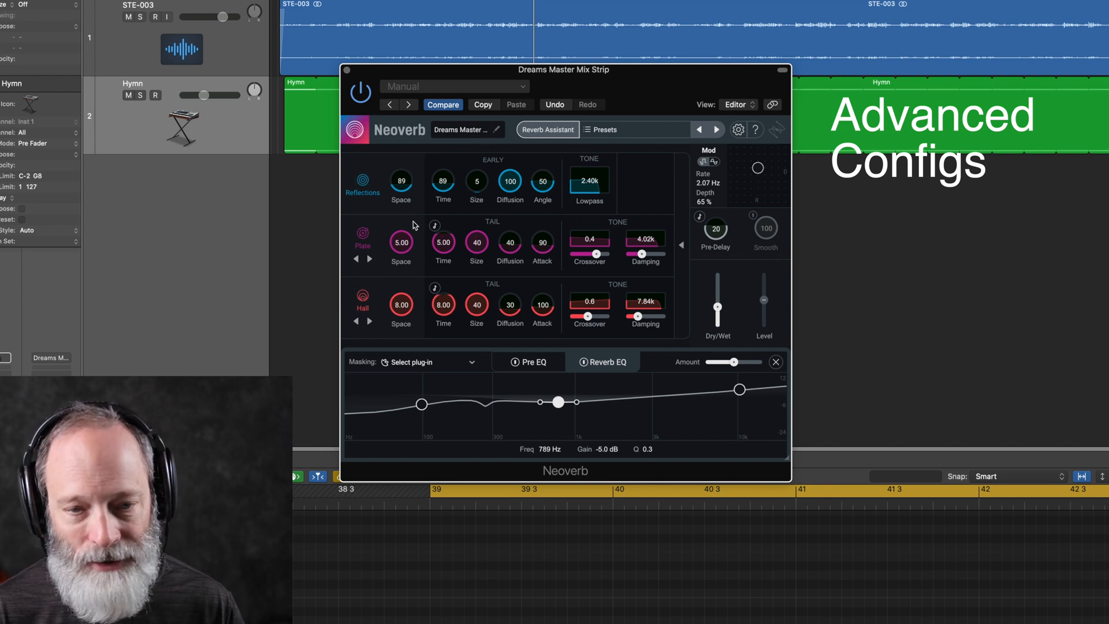
left_click(363, 180)
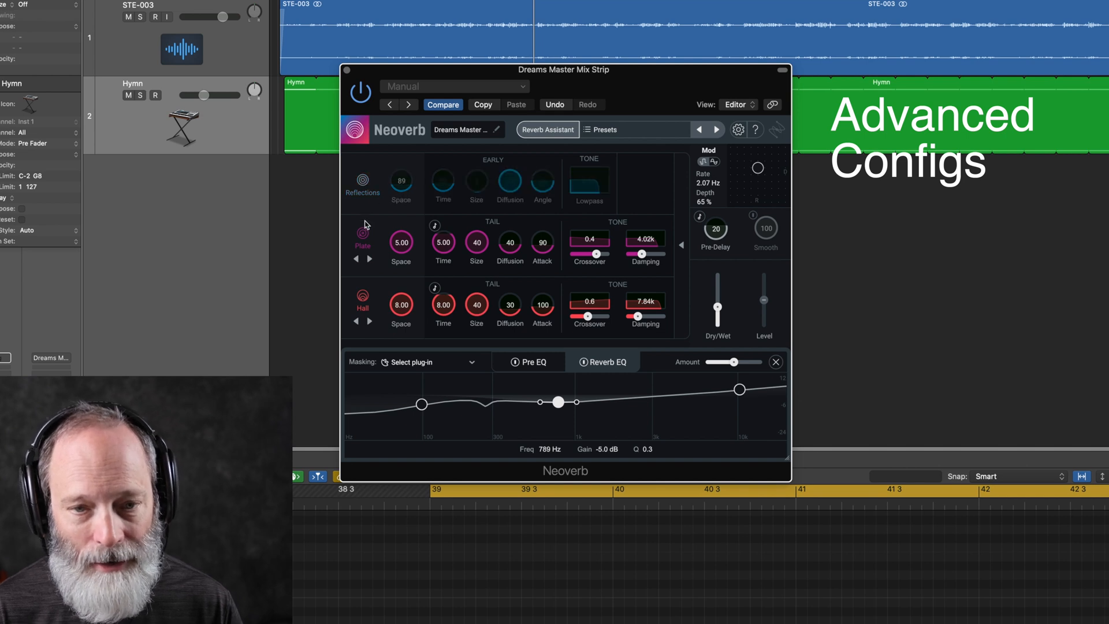
left_click(364, 237)
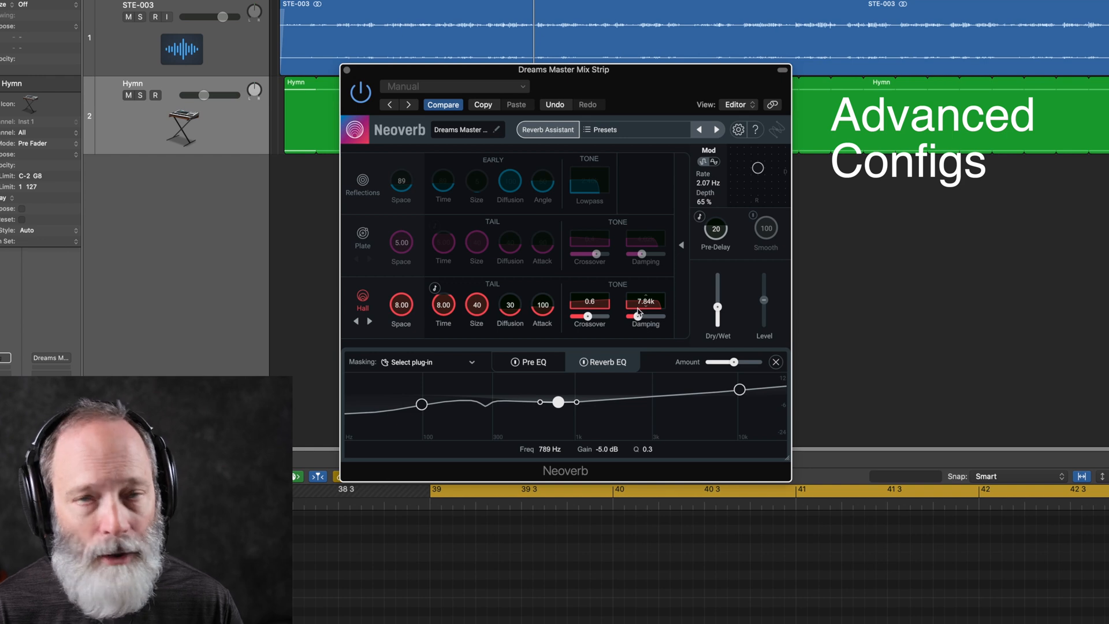
left_click(682, 245)
left_click_drag(538, 268, 633, 296)
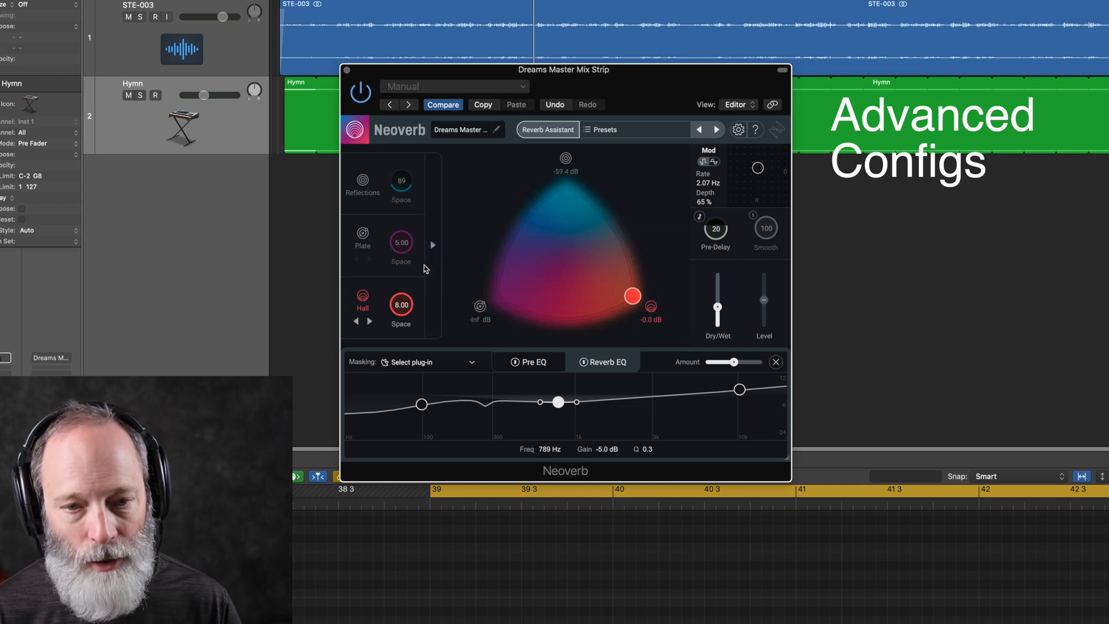
Show the advanced reverb settings and audition the Hall reverb alone with Dry/Wet at 100%
left_click(433, 245)
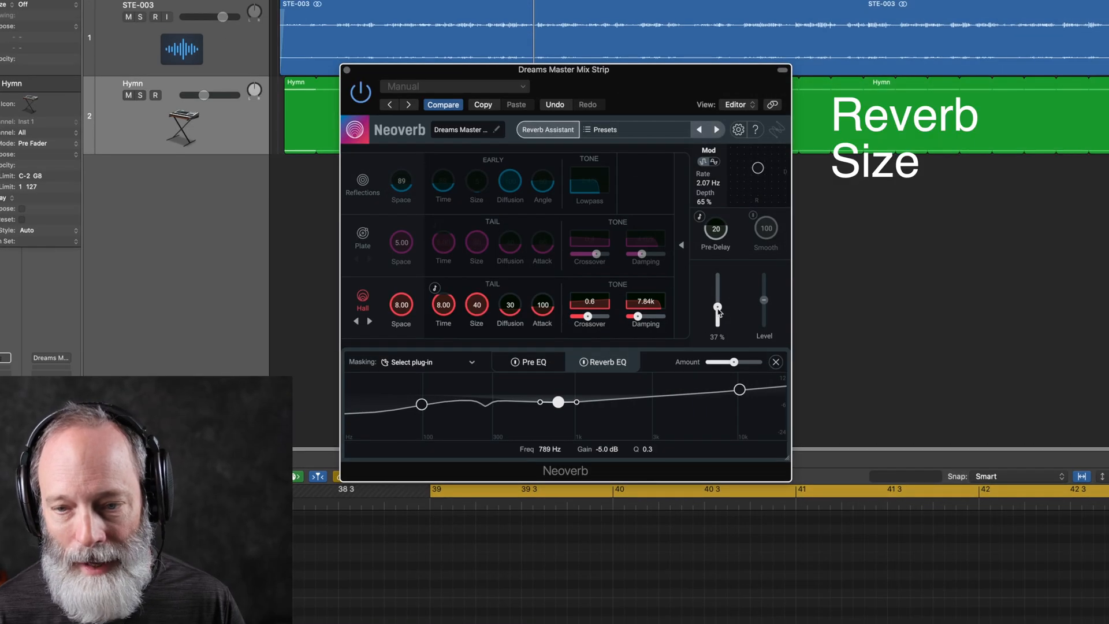
left_click_drag(718, 311, 719, 219)
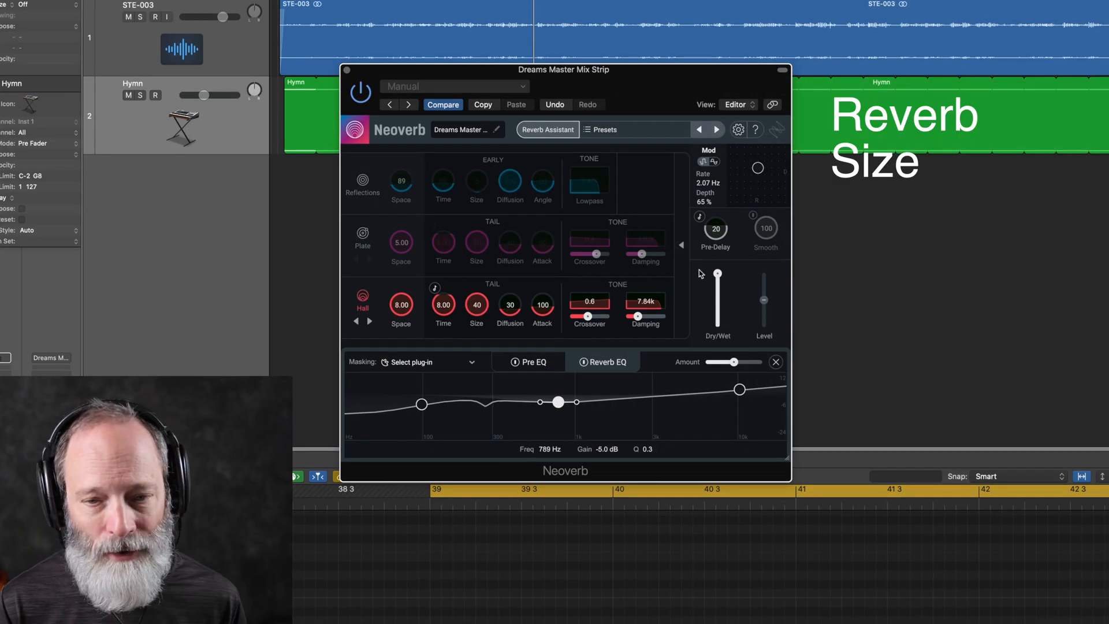
key("space")
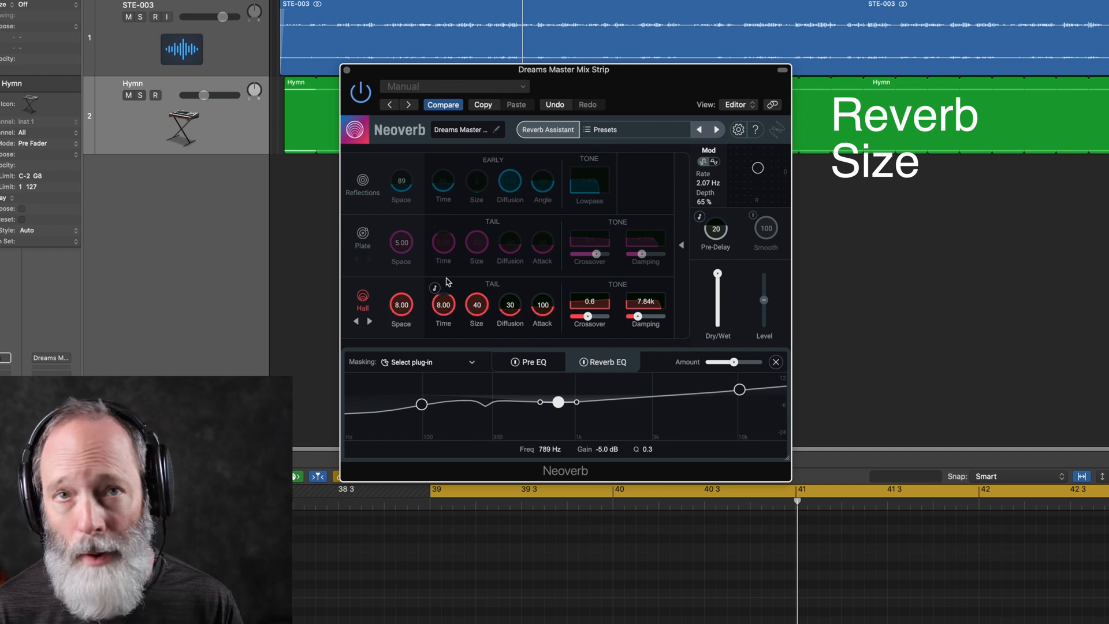
Raise the Hall's Time to 24.0 and audition it, comparing a Size of 11 with a Size of 40
left_click_drag(444, 311, 444, 237)
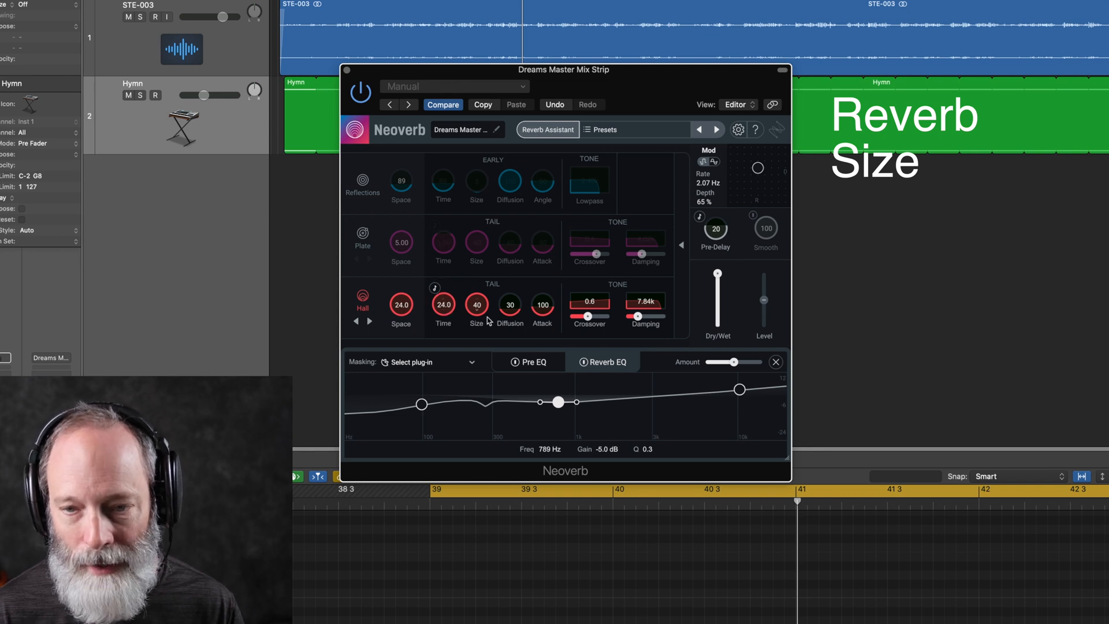
key("space")
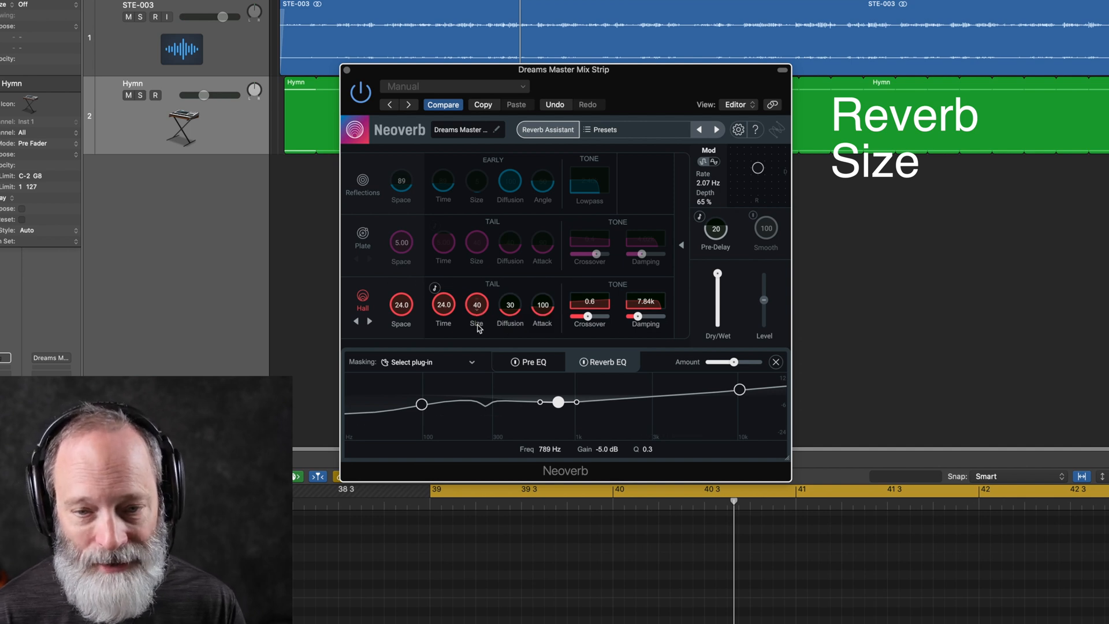
left_click_drag(477, 308, 480, 421)
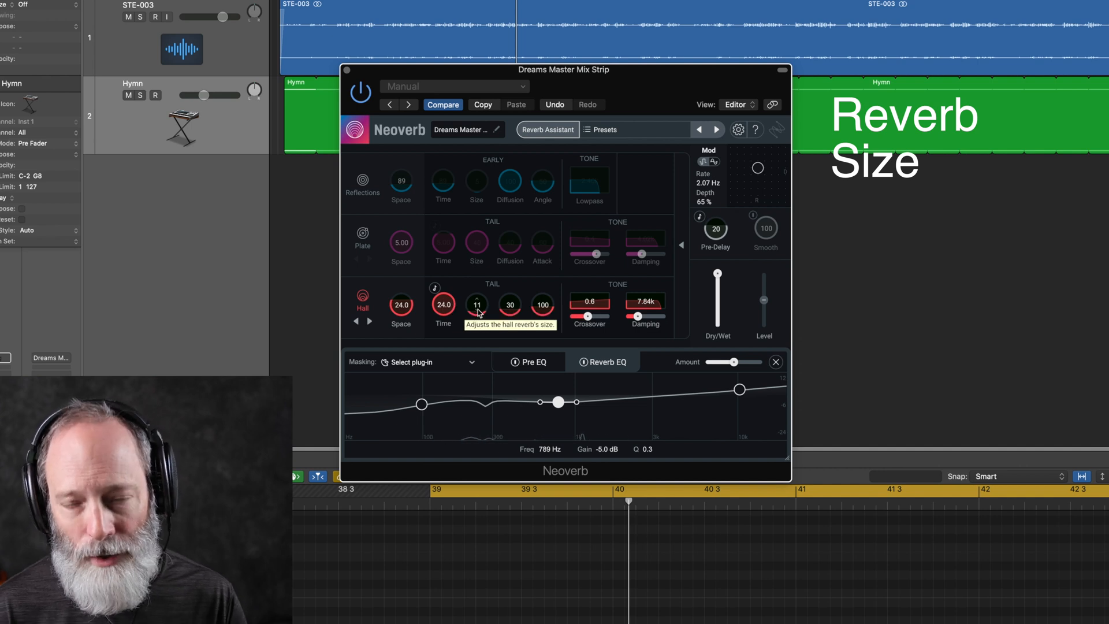
left_click_drag(478, 313, 479, 184)
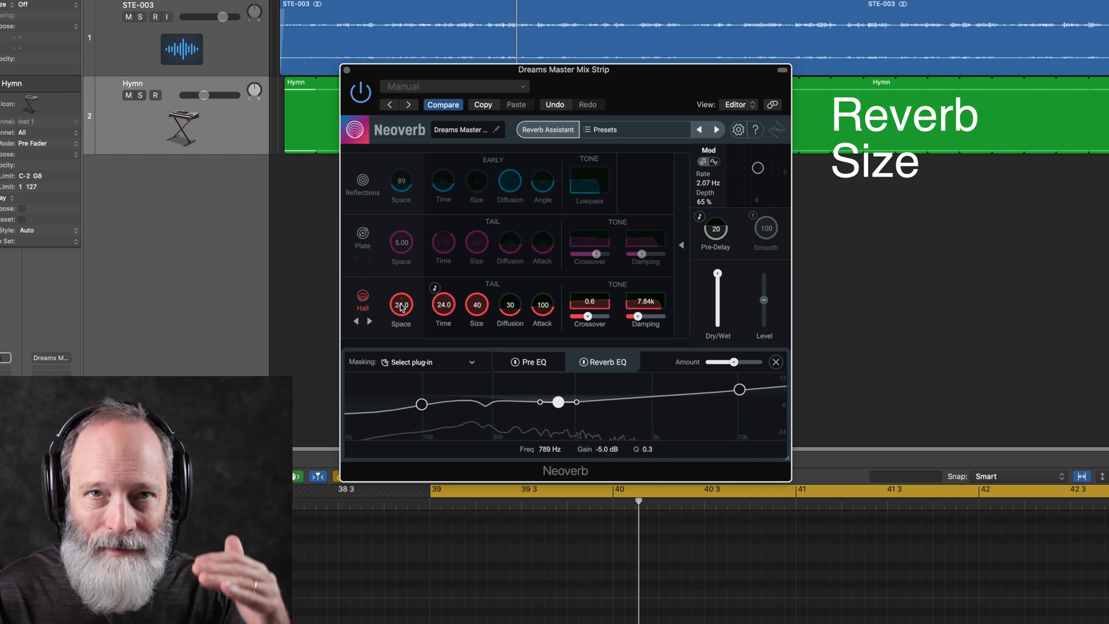
Reduce the Hall's Space through 7.30 and 4.04 to 3.31 while auditioning, and lower Dry/Wet
left_click_drag(401, 307, 404, 347)
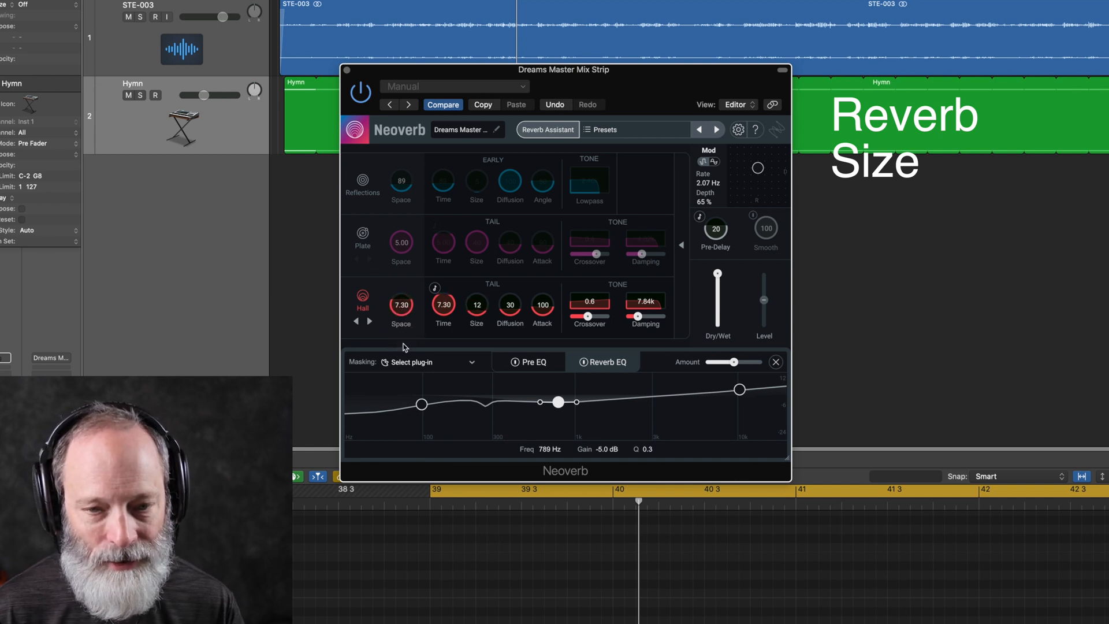
key("space")
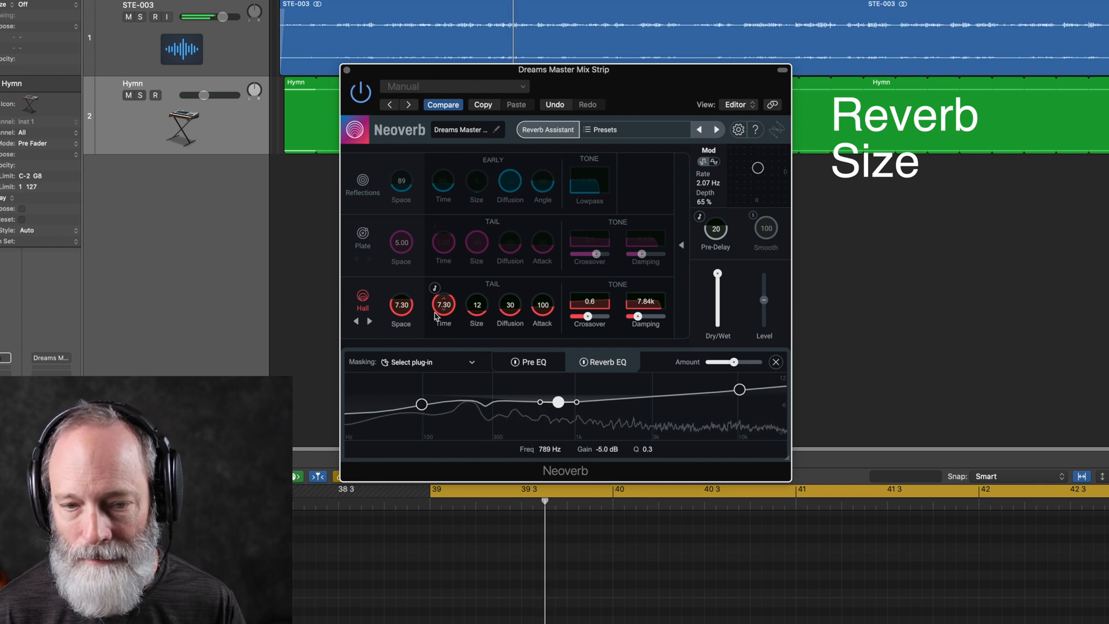
left_click_drag(402, 308, 403, 328)
left_click_drag(718, 273, 714, 315)
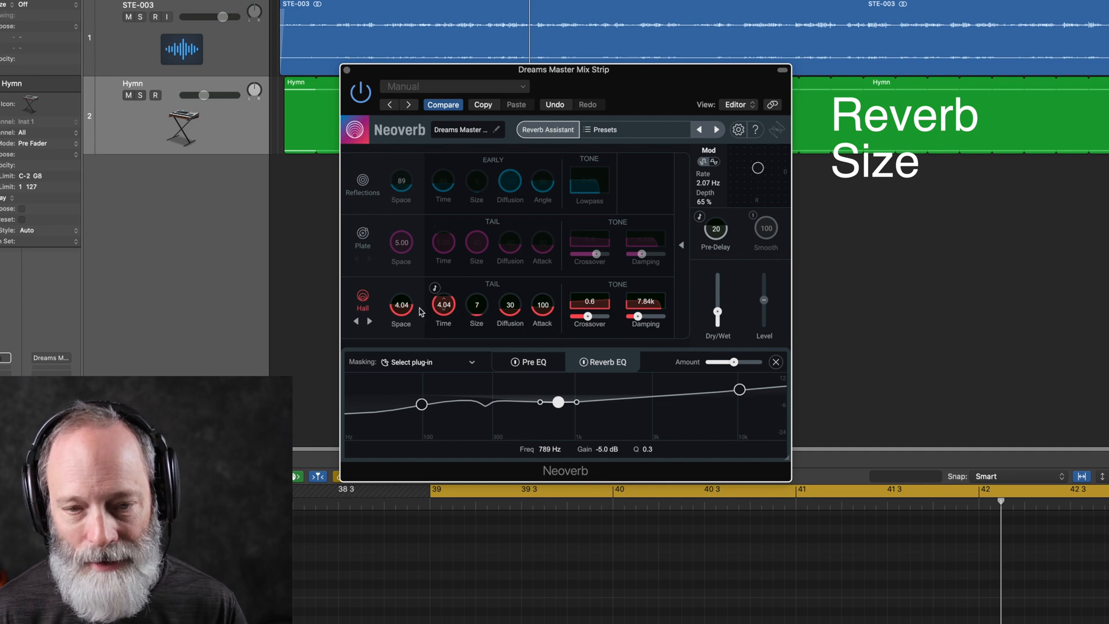
left_click_drag(406, 310, 406, 323)
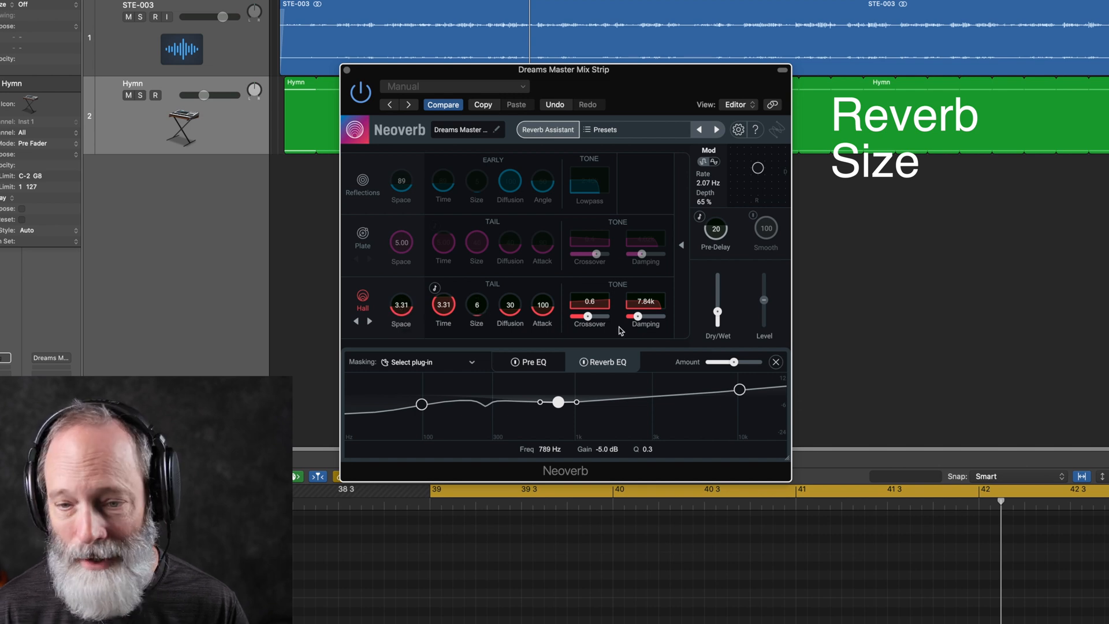
mouse_move(717, 312)
left_mouse_down()
mouse_move(710, 267)
mouse_move(717, 317)
left_mouse_up()
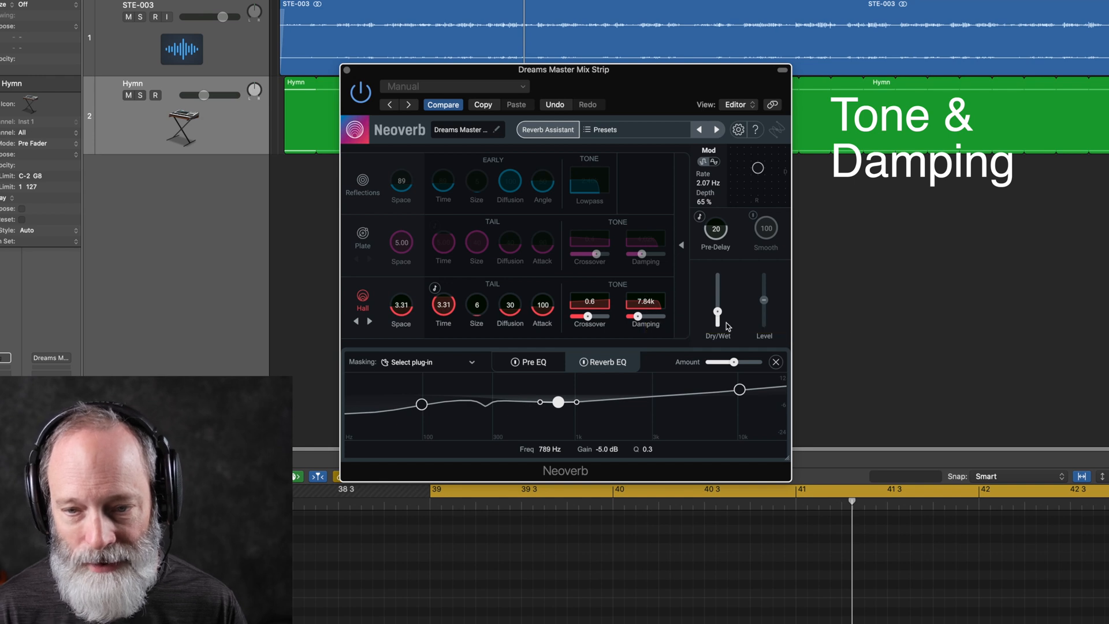
Set the Hall's damping frequency to 281 and its Space to 10.4, and audition it with Dry/Wet fully wet
left_click_drag(718, 312, 716, 269)
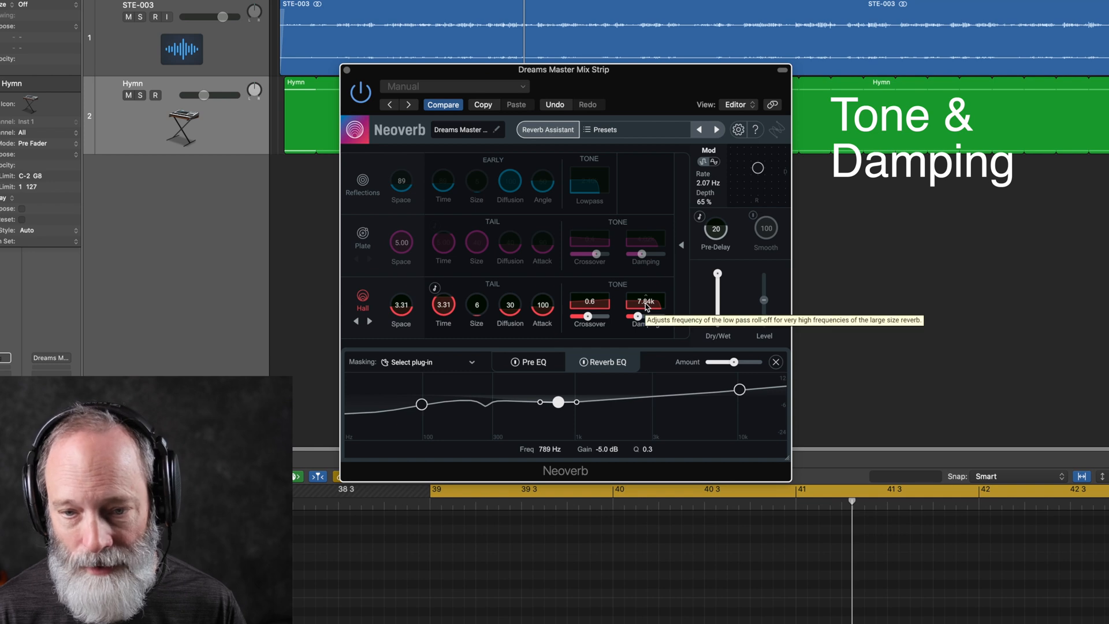
left_click_drag(646, 307, 638, 377)
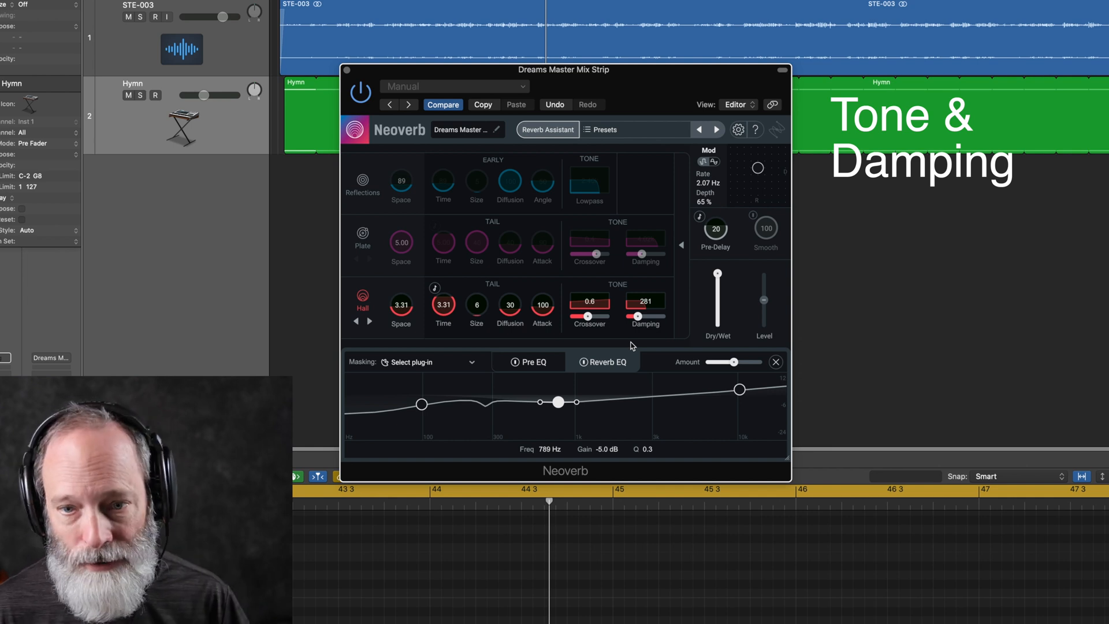
left_click_drag(401, 304, 390, 249)
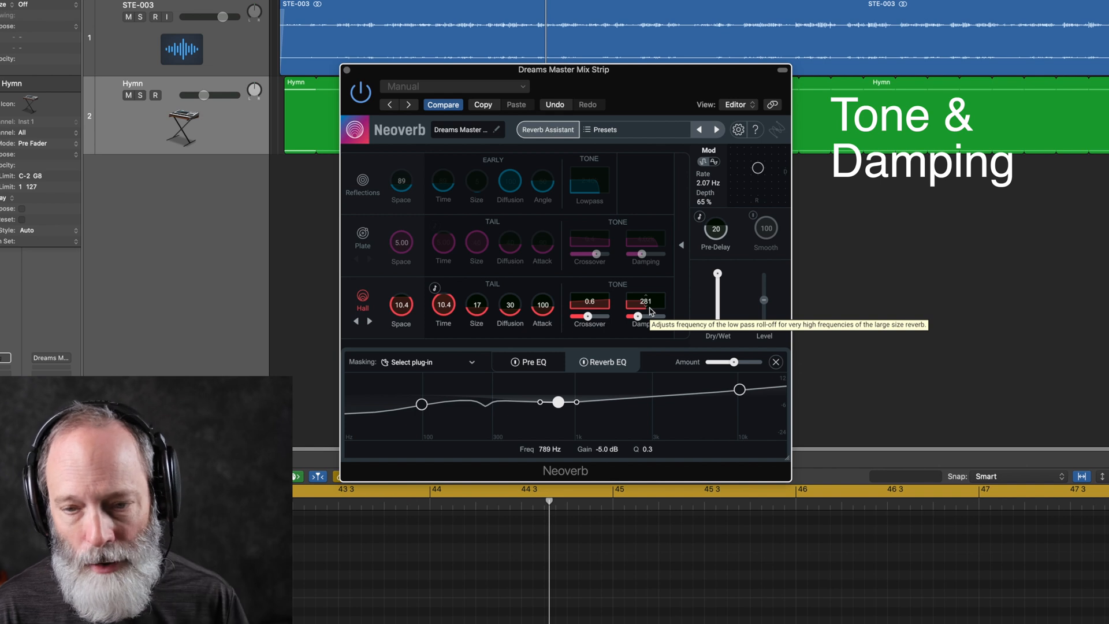
key("space")
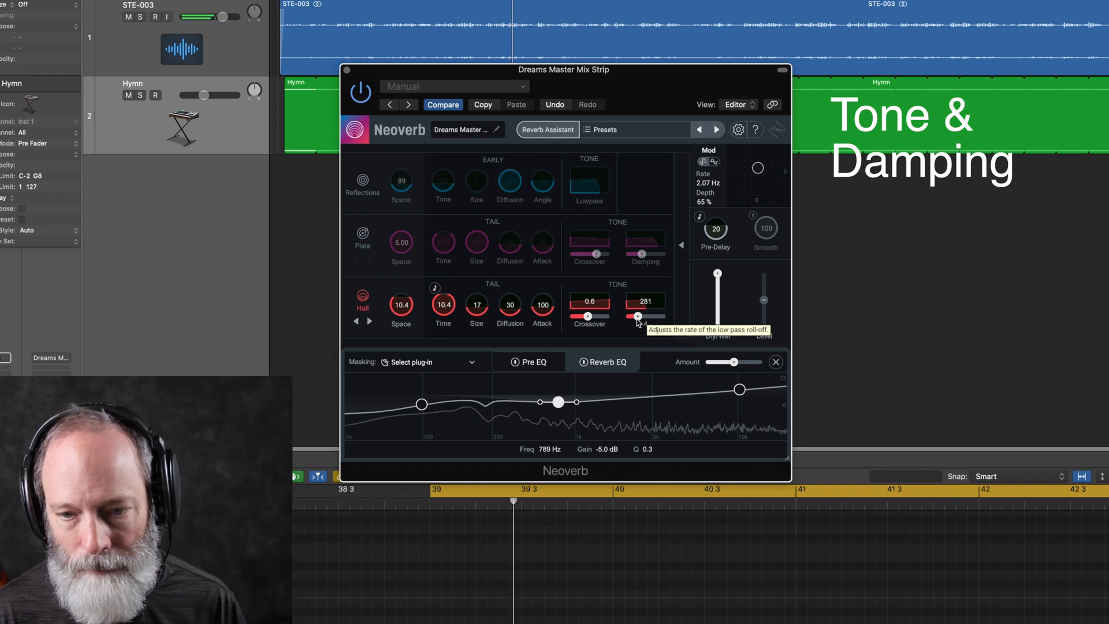
left_click(638, 318)
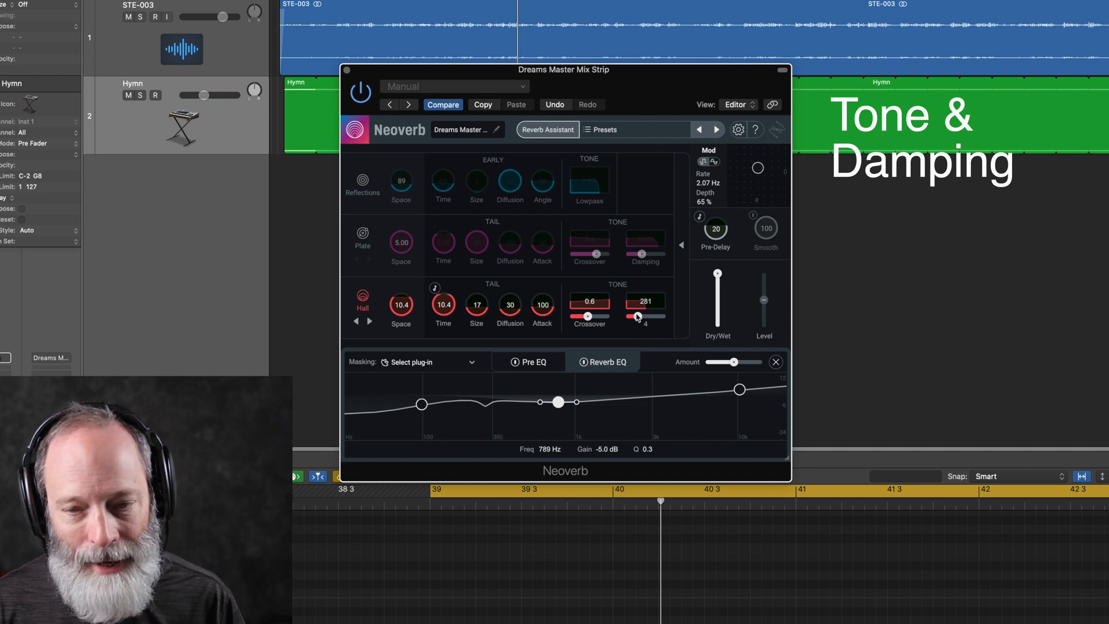
Compare the Hall's damping rate at 11 and at 1 by auditioning each setting
left_click_drag(638, 318, 667, 317)
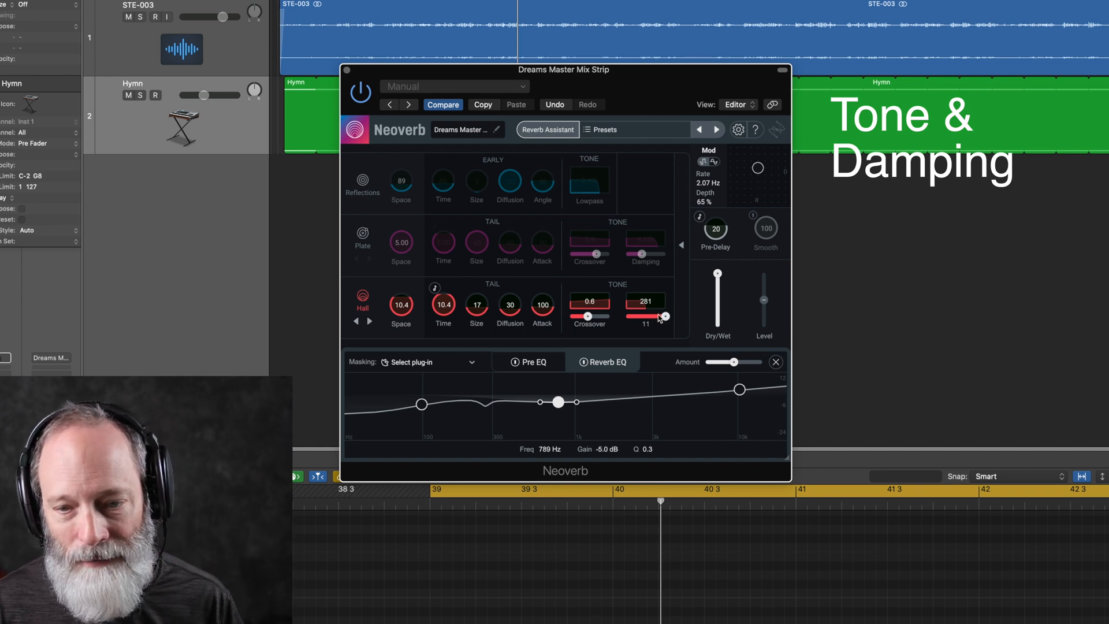
key("space")
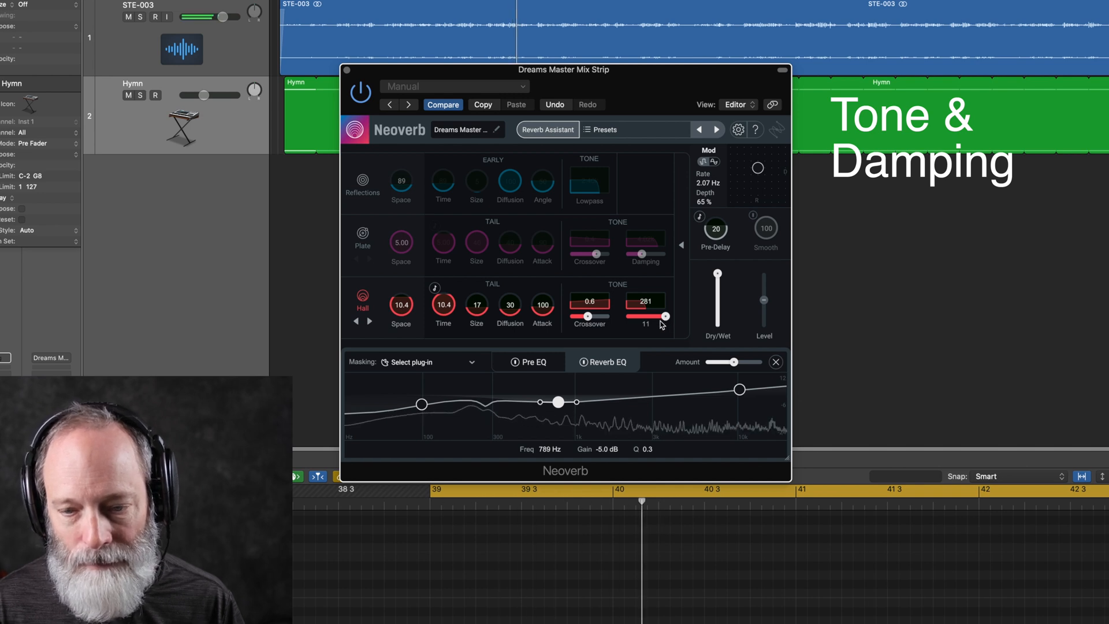
key("space")
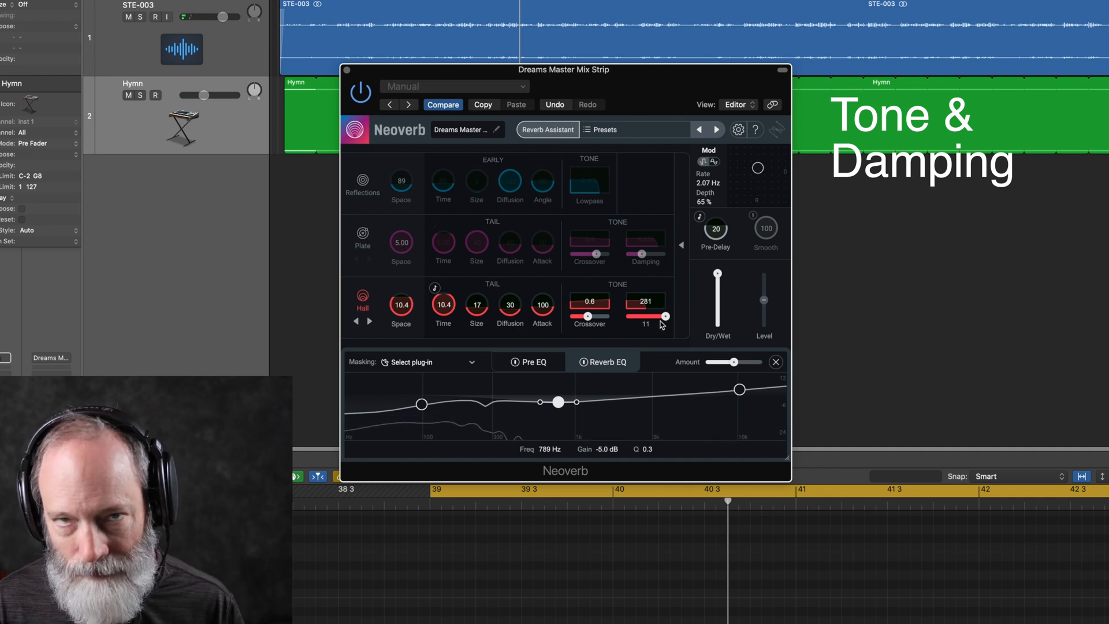
left_click_drag(665, 316, 626, 317)
key("space")
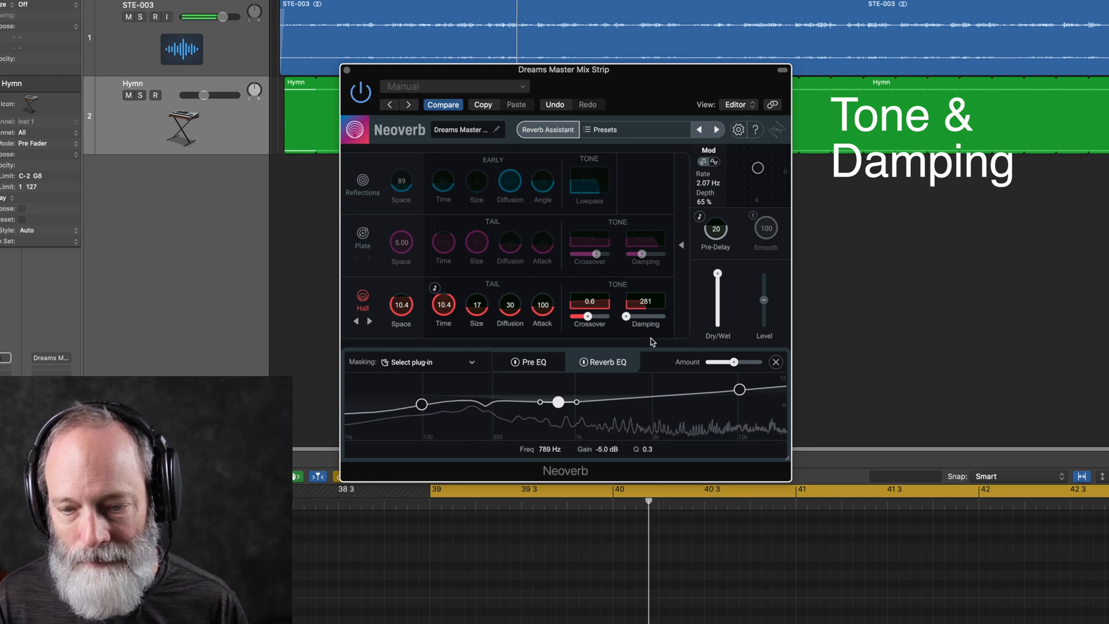
key("space")
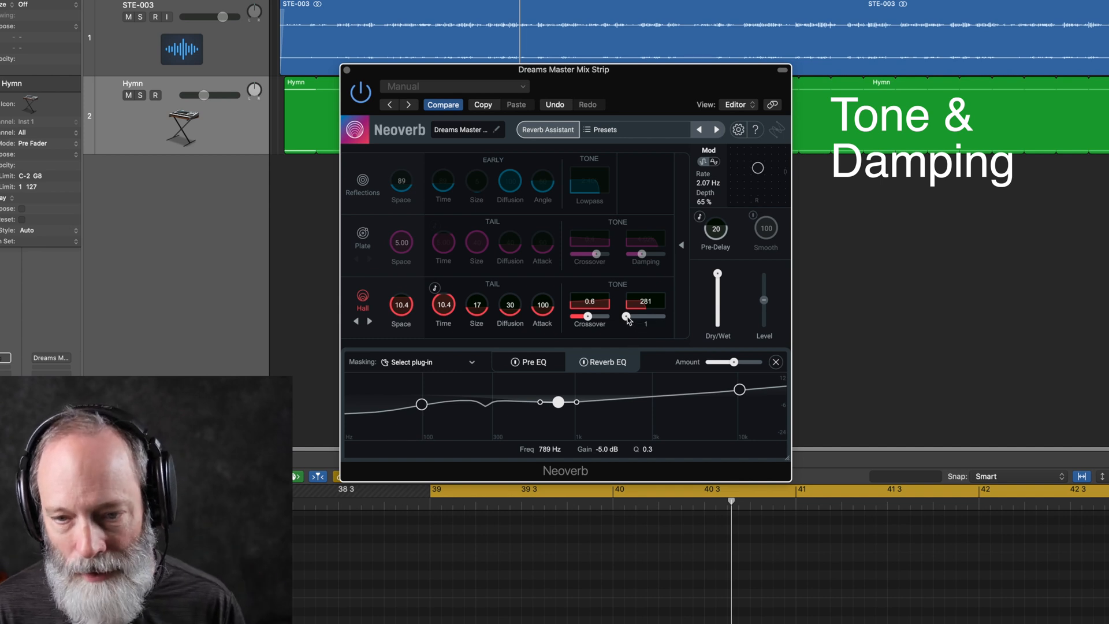
Raise the Hall's damping frequency to 3.89k with a moderate damping rate, and audition it
left_click_drag(628, 319, 646, 247)
key("space")
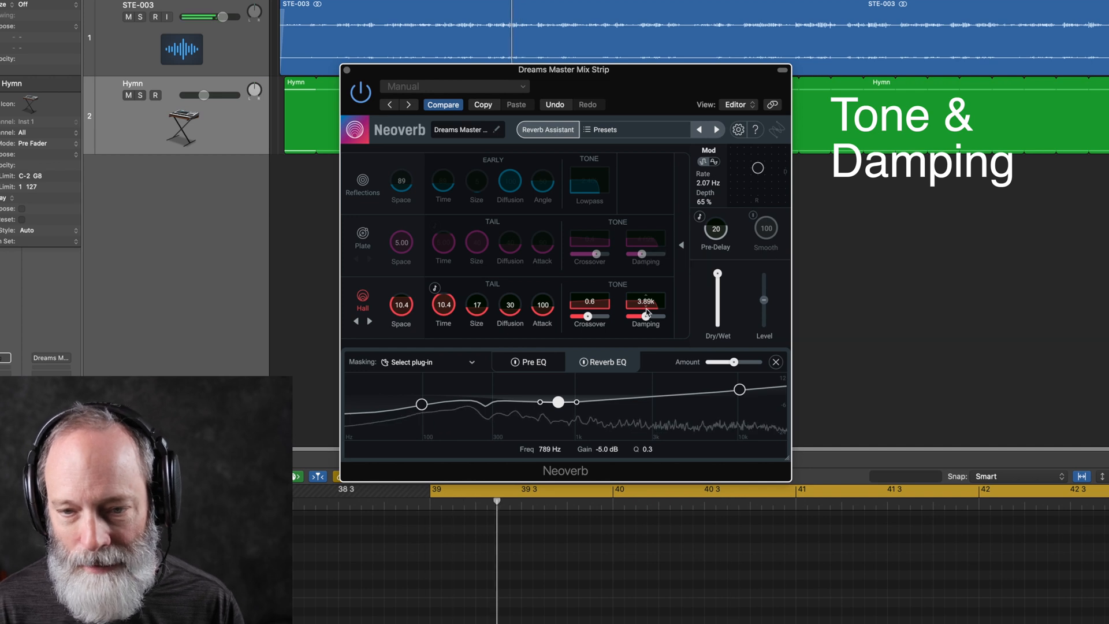
mouse_move(646, 319)
left_mouse_down()
mouse_move(627, 318)
mouse_move(670, 321)
mouse_move(646, 318)
left_mouse_up()
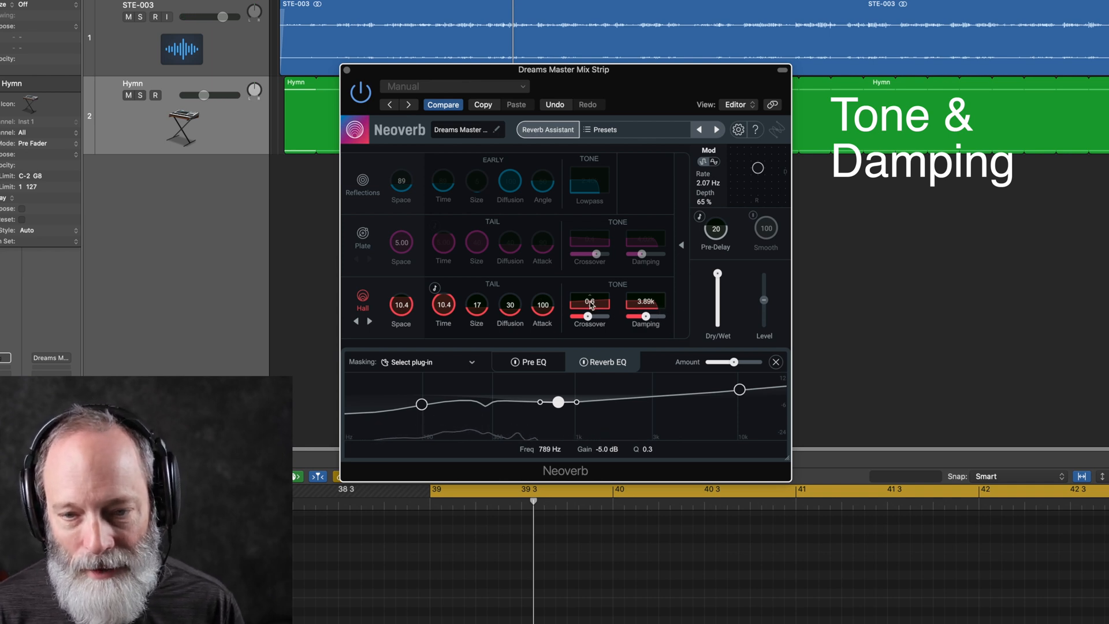
Tilt the Hall's tone darker to 0.1 and then fully bright to 1, and audition the bright setting
left_click_drag(590, 306, 585, 347)
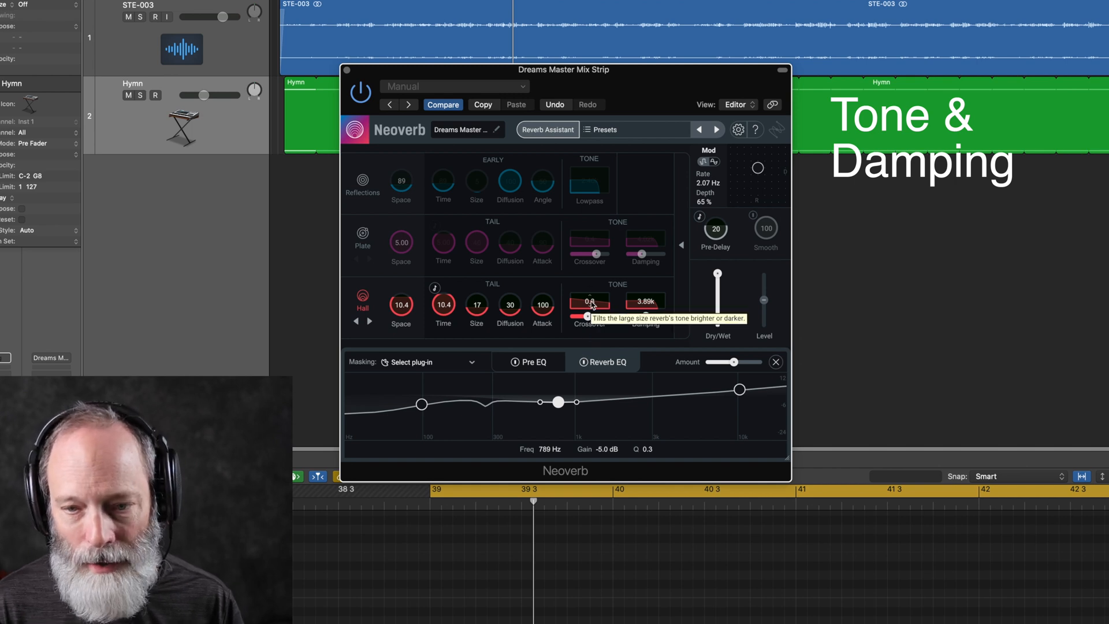
mouse_move(592, 305)
left_mouse_down()
mouse_move(586, 314)
mouse_move(601, 322)
left_mouse_up()
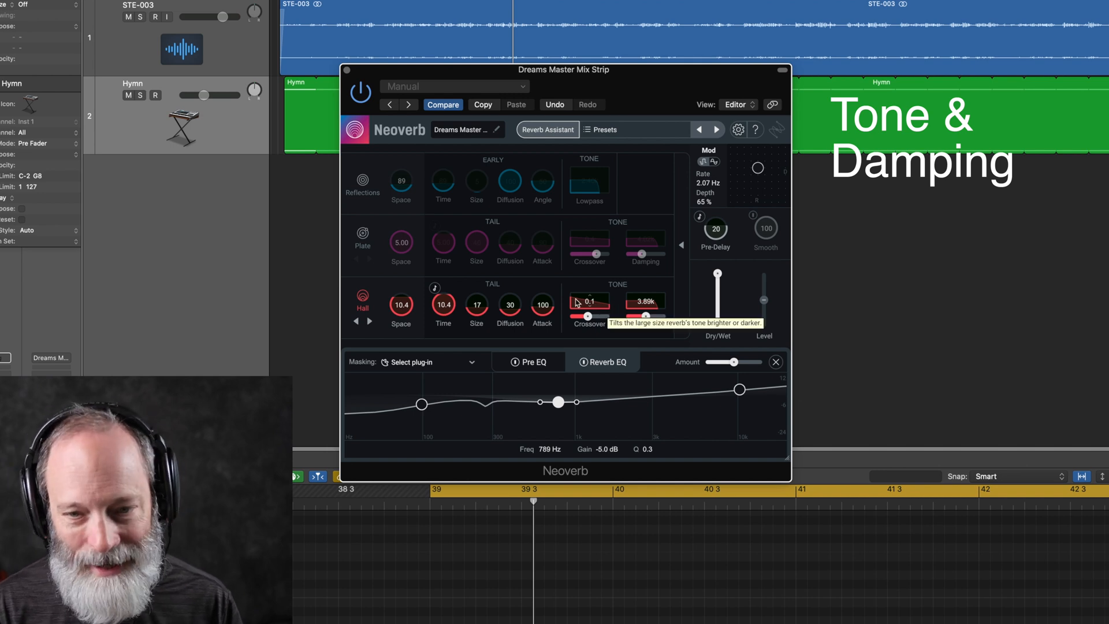
left_click_drag(590, 305, 587, 225)
left_click_drag(592, 308, 592, 247)
key("space")
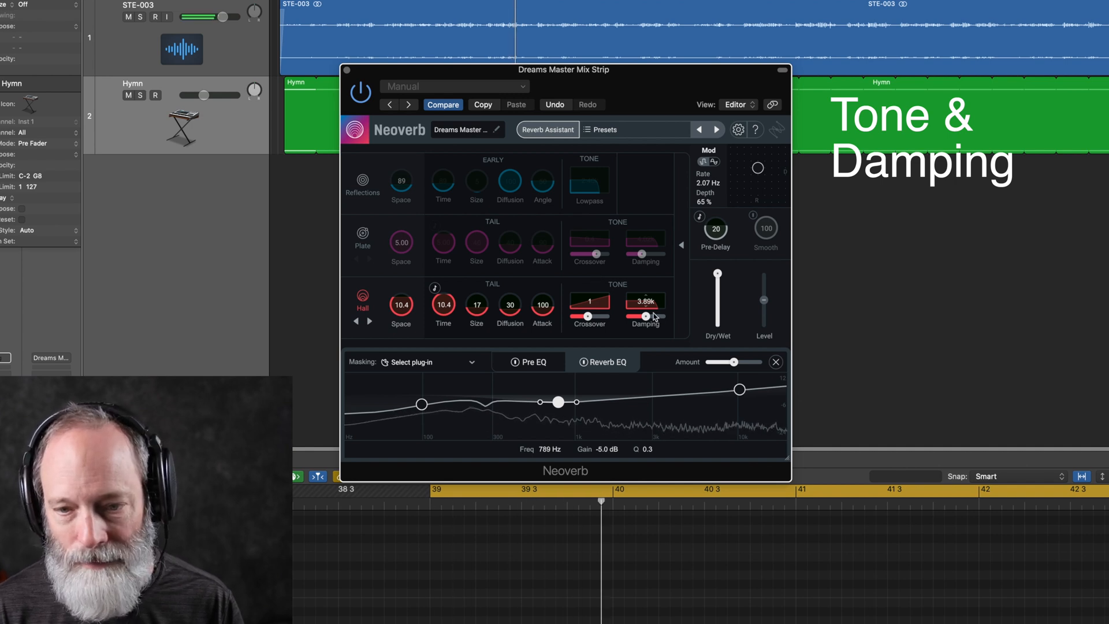
Open the Hall's damping frequency to 20.0k and audition the tone tilt at 0.0 before settling it at 0.5
left_click_drag(646, 303, 636, 155)
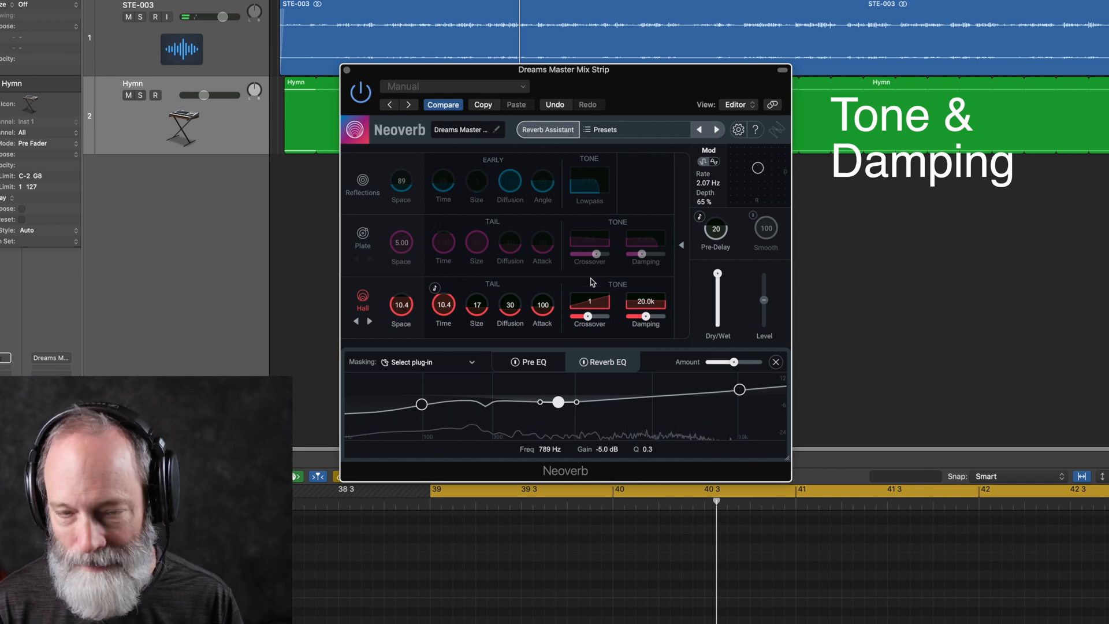
left_click_drag(589, 302, 586, 533)
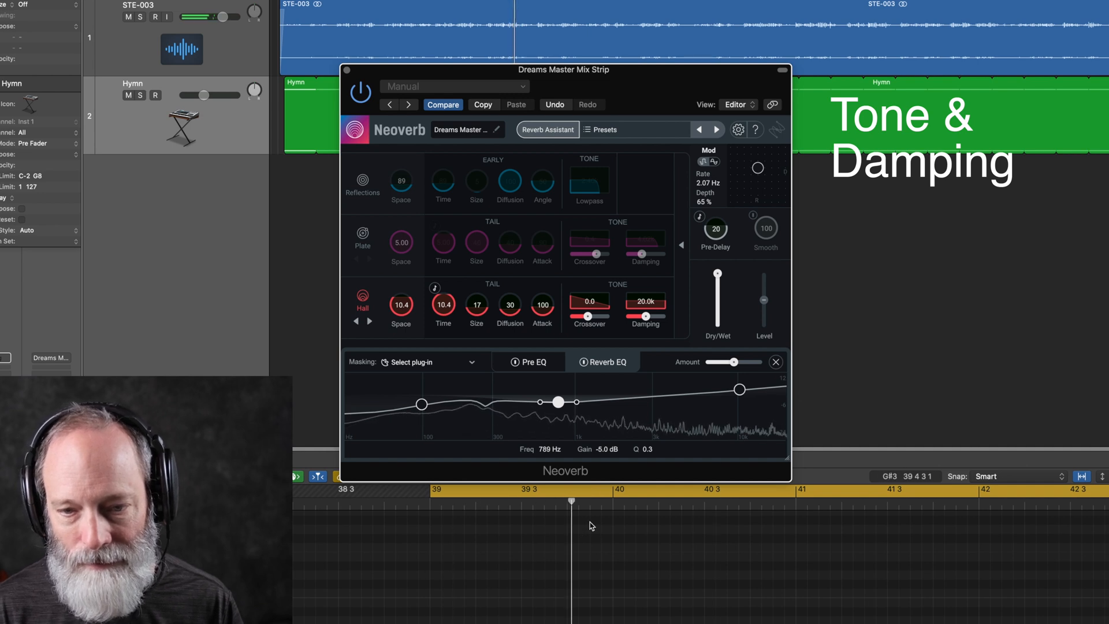
left_click_drag(592, 300, 596, 364)
key("space")
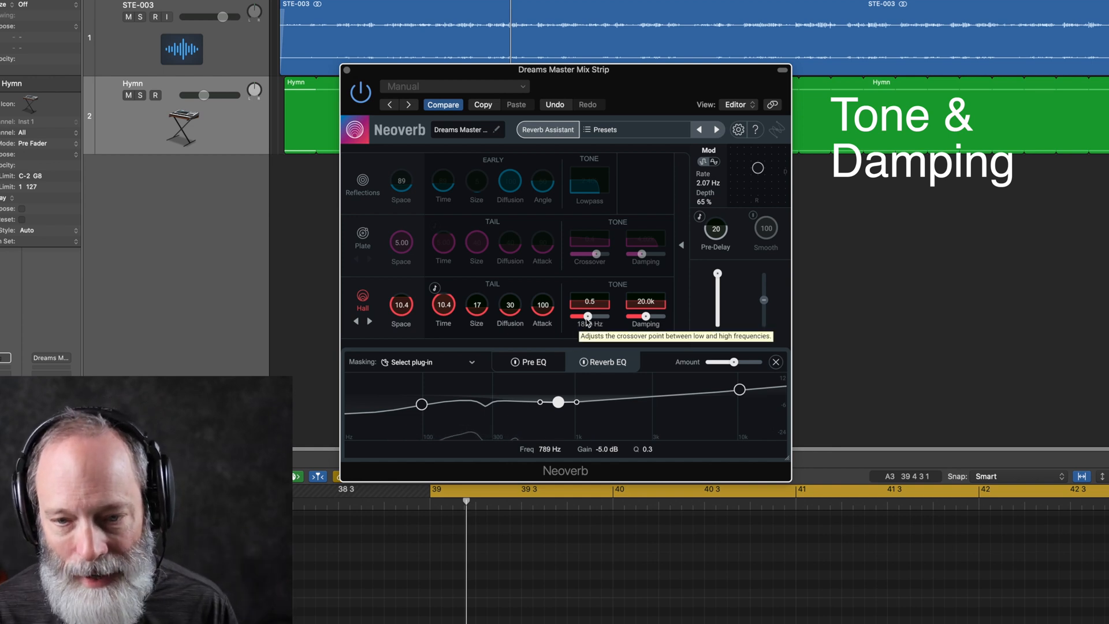
Lower the Hall's crossover frequency and audition it with the tone tilted fully bright to 1
left_click_drag(588, 317, 581, 319)
key("space")
left_click_drag(593, 302, 584, 235)
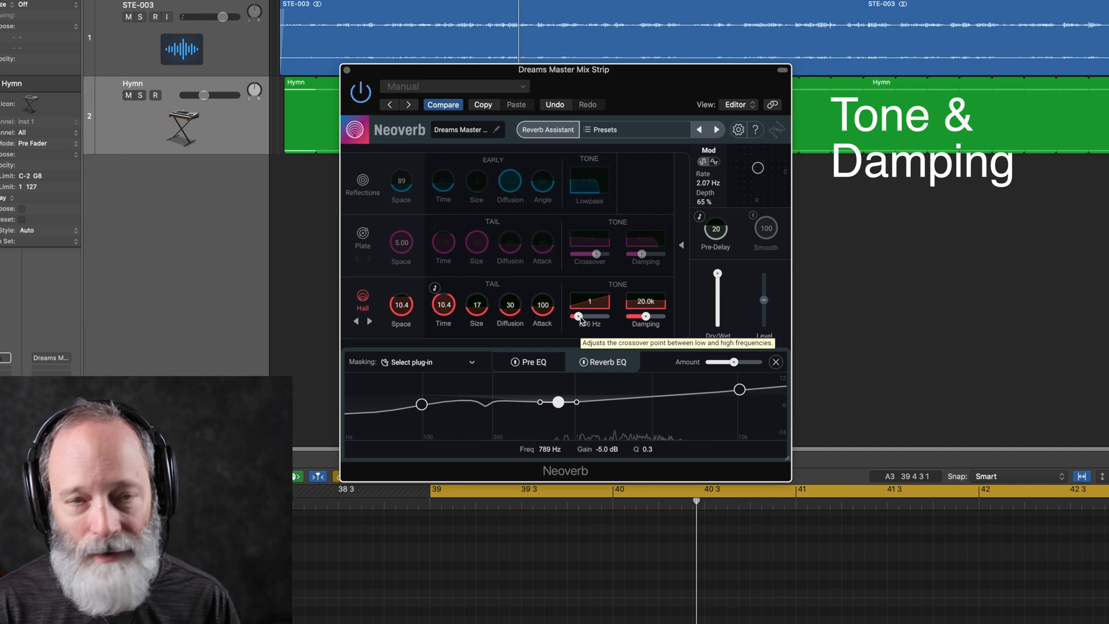
Raise the Hall's crossover to 3106 Hz and audition it with the tone tilted fully dark to 0.0
left_click_drag(578, 320, 605, 320)
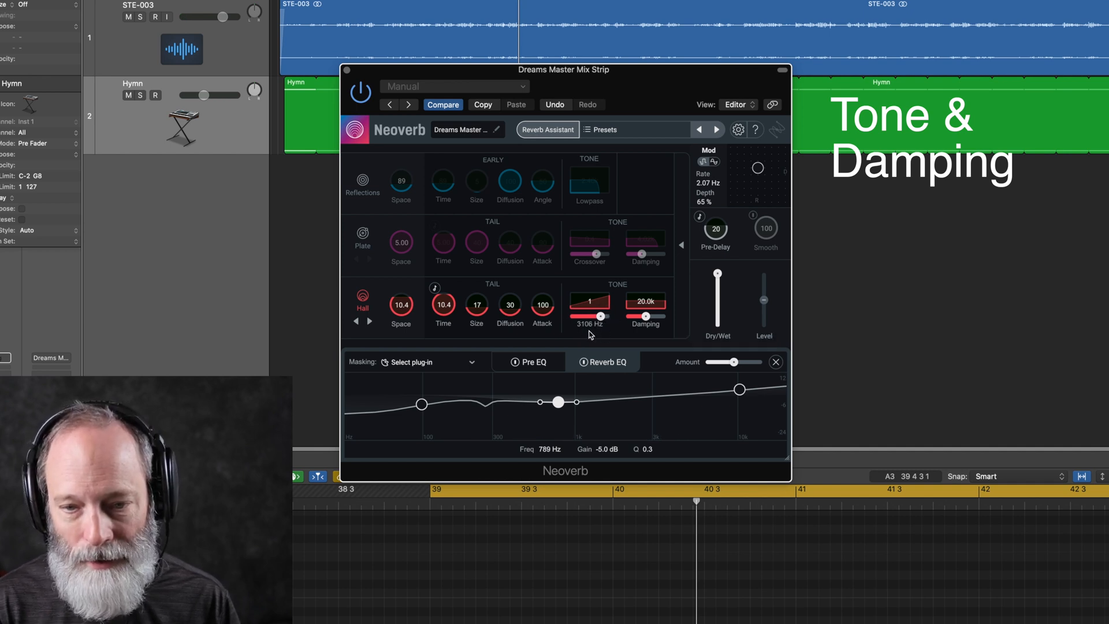
key("space")
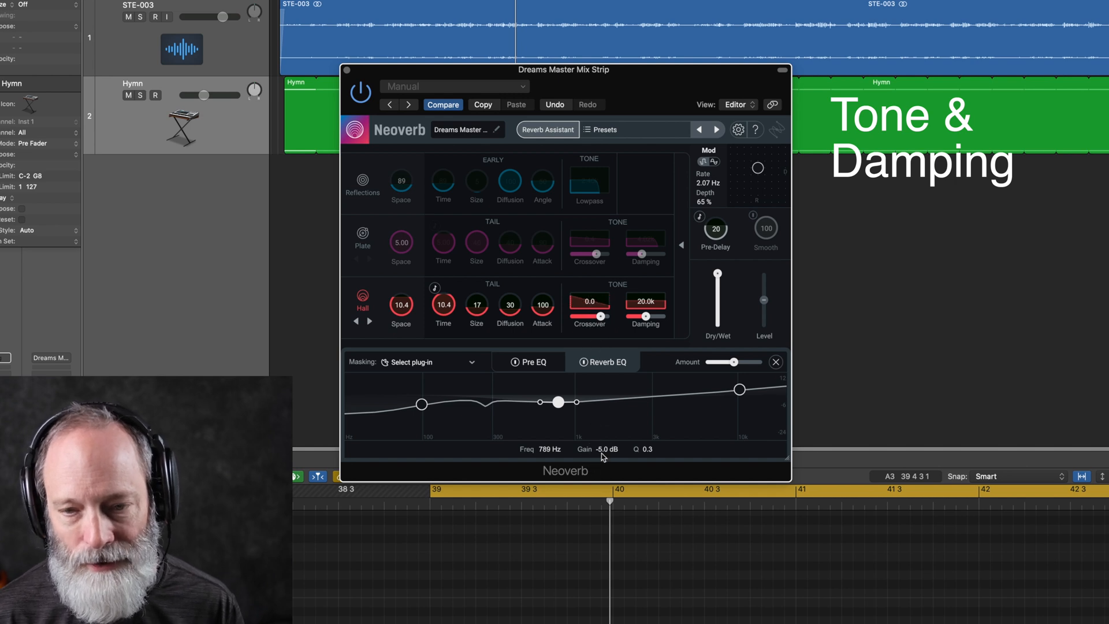
key("space")
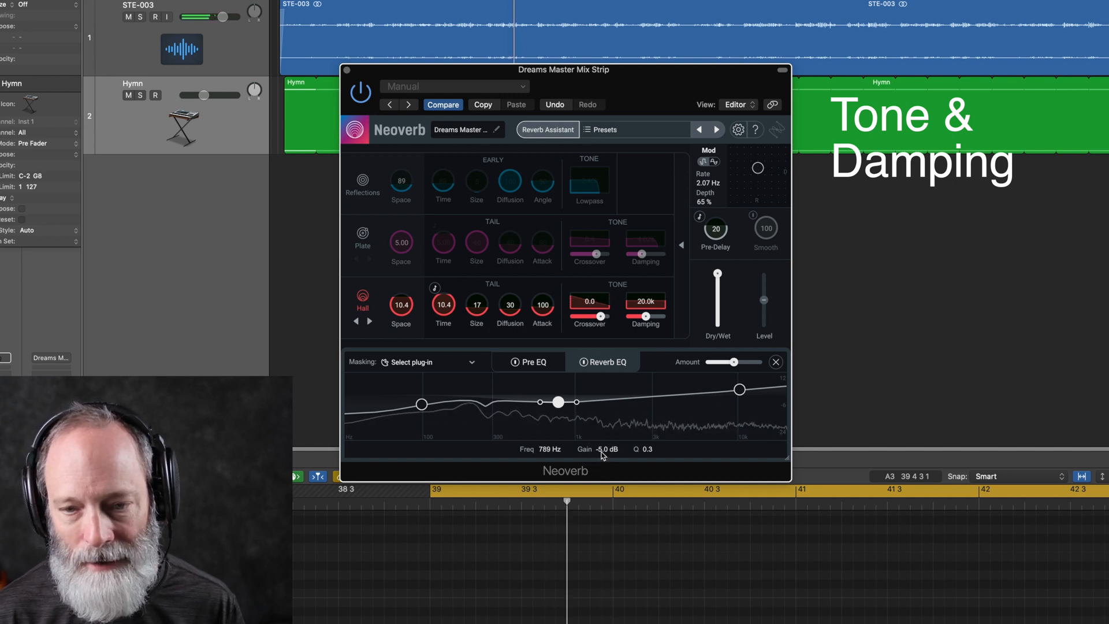
key("space")
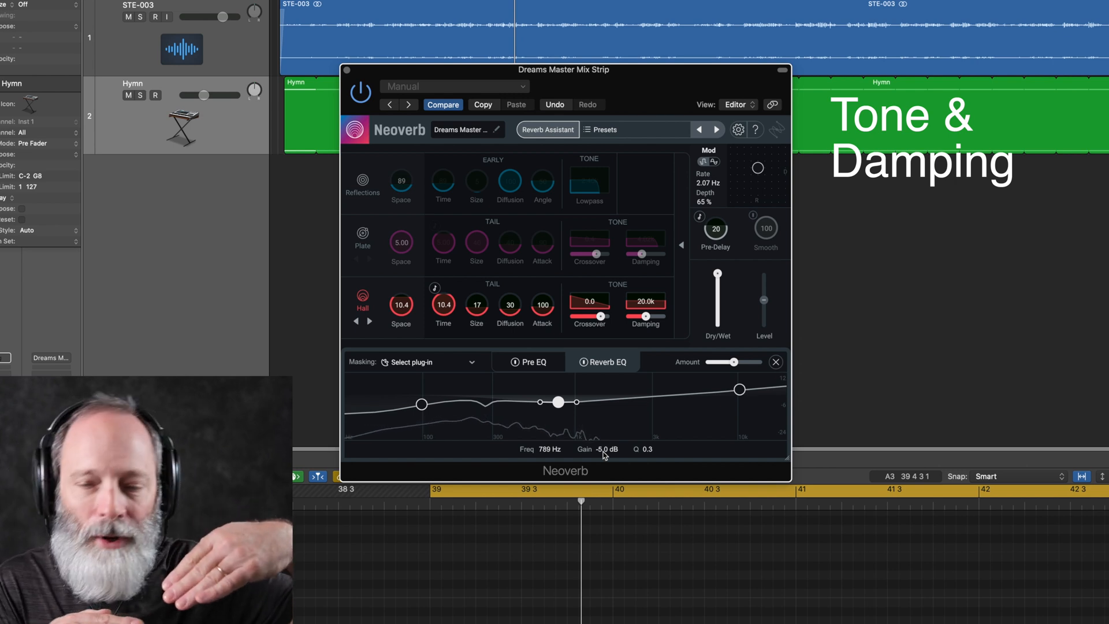
Lower the Hall's crossover to 1318 Hz, audition it, and return the tone tilt to 0.5
left_click_drag(601, 316, 583, 317)
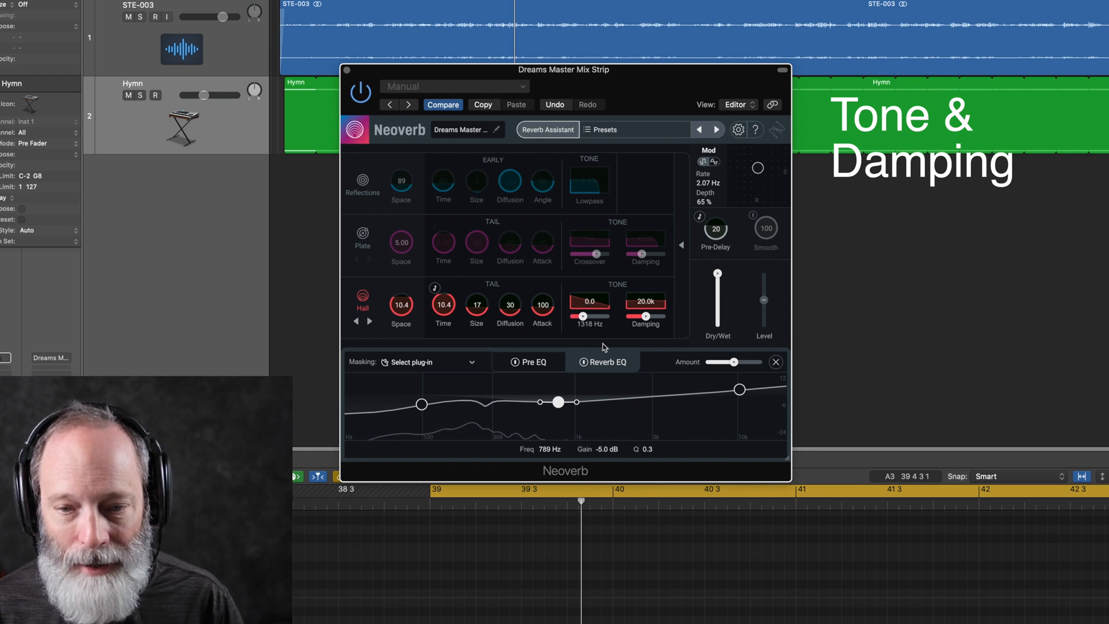
key("space")
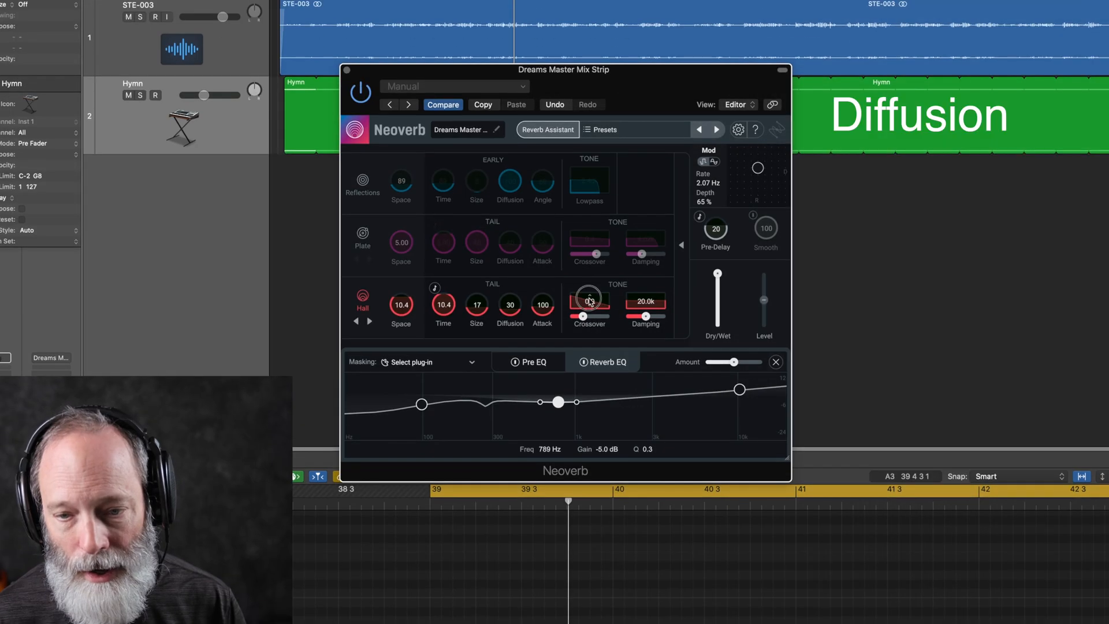
left_click(581, 256)
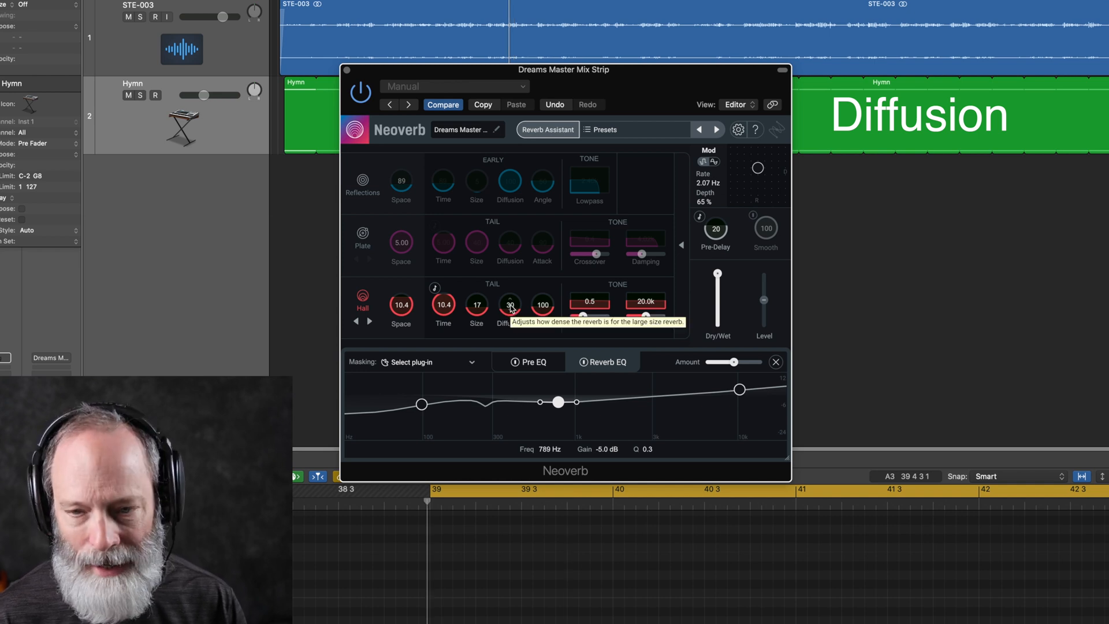
Audition the Hall with Diffusion at 0, then raise its Diffusion to compare a denser reverb
left_click_drag(511, 309, 512, 361)
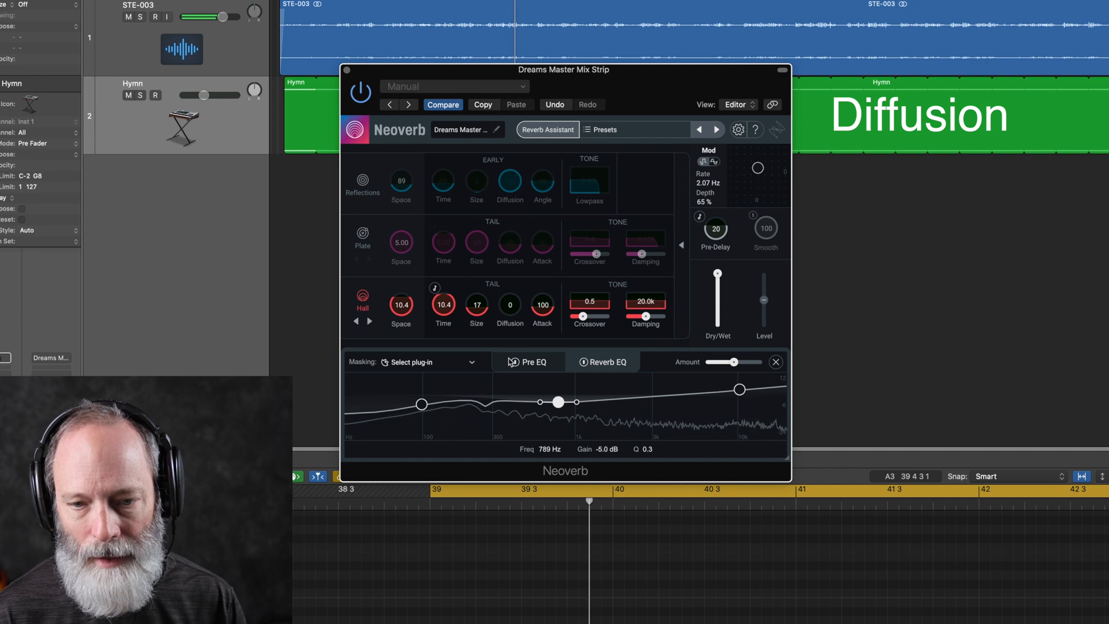
mouse_move(527, 327)
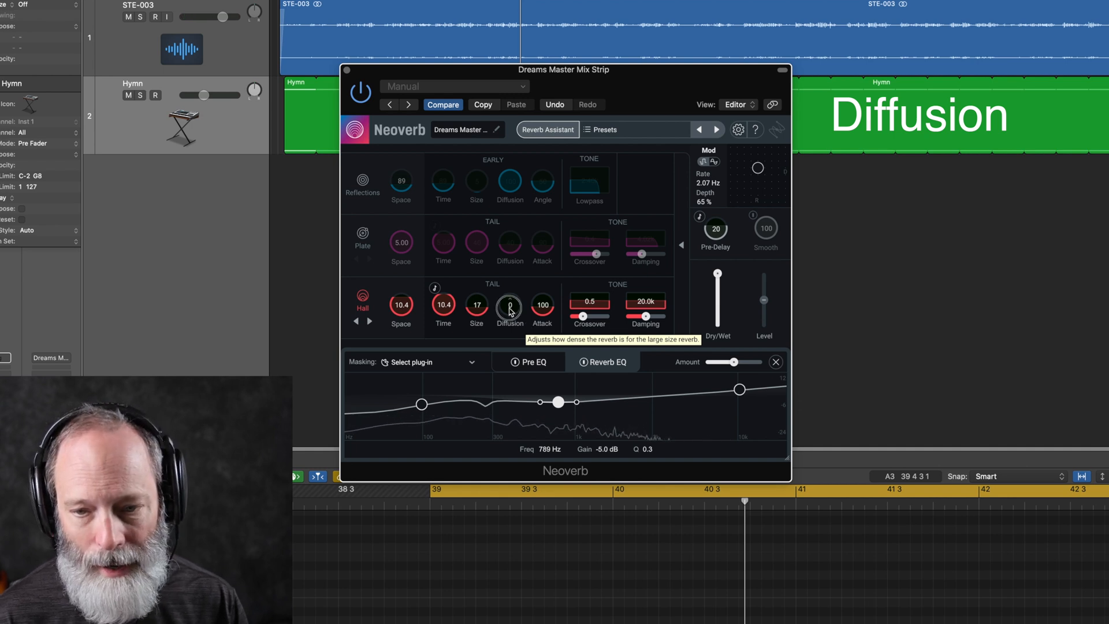
left_click_drag(511, 306, 511, 191)
mouse_move(511, 177)
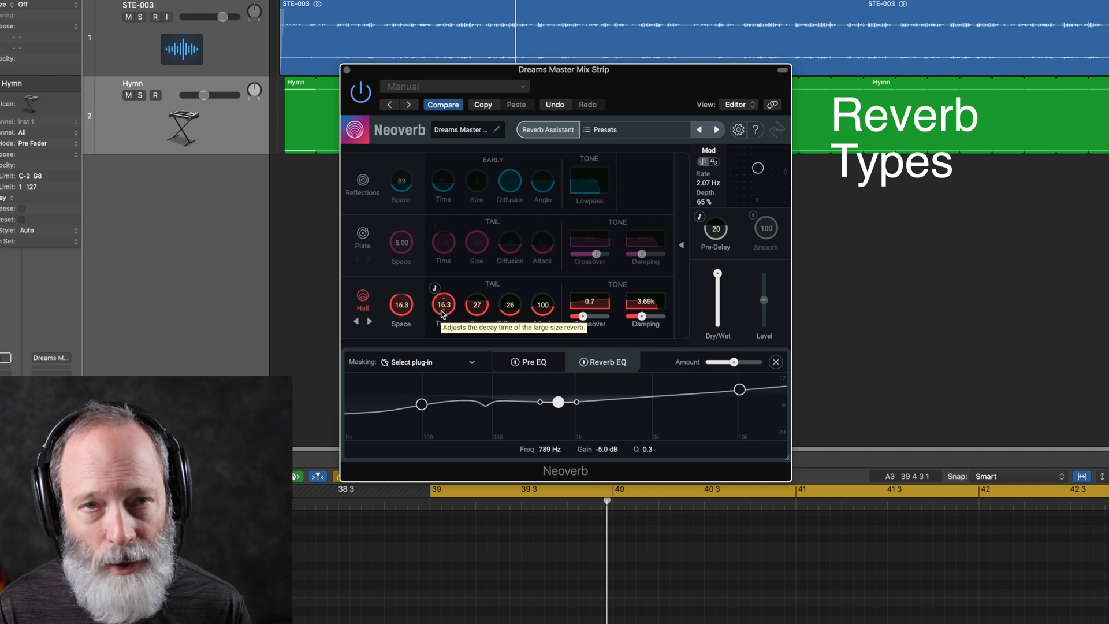
Audition the Hall, then switch the large reverb type to L. Chamber
key("space")
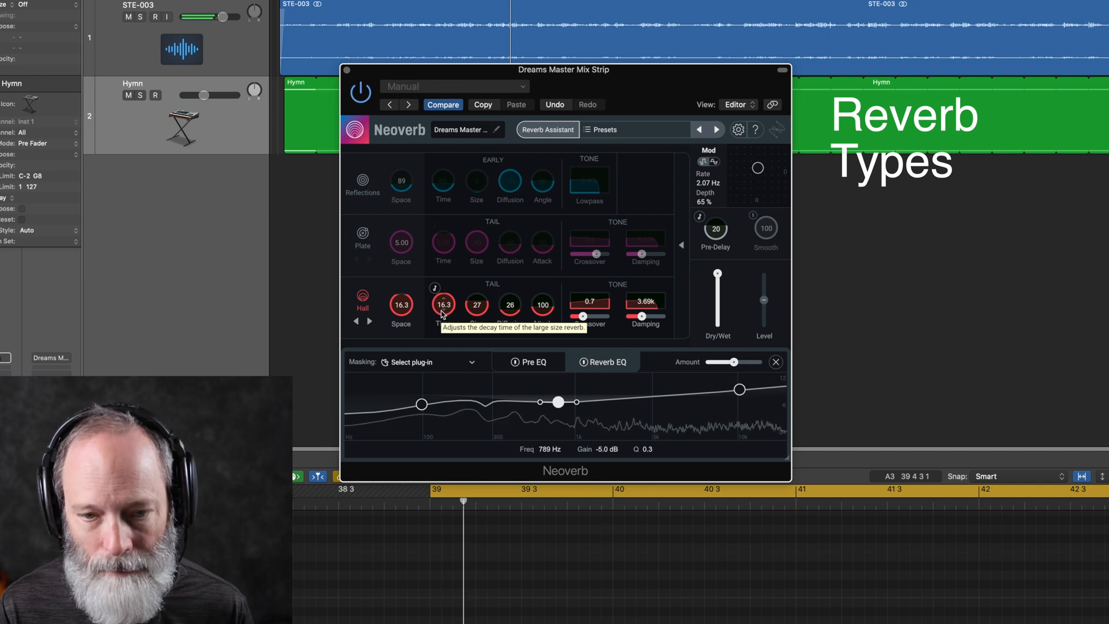
left_click(370, 322)
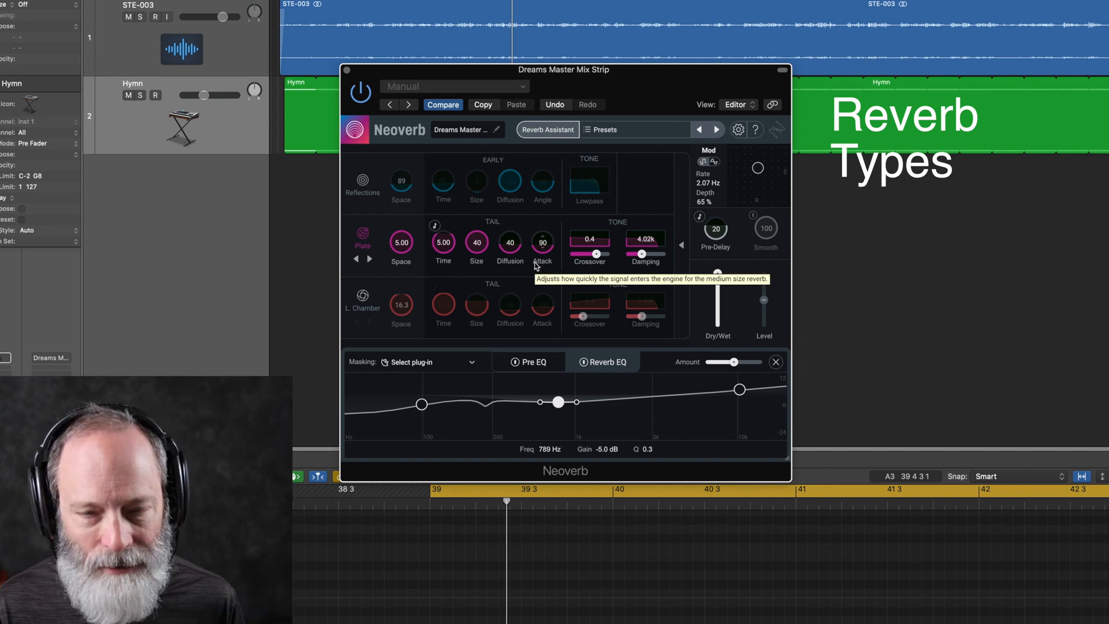
Audition the Plate and M. Chamber types of the medium reverb, then switch it to Room
key("space")
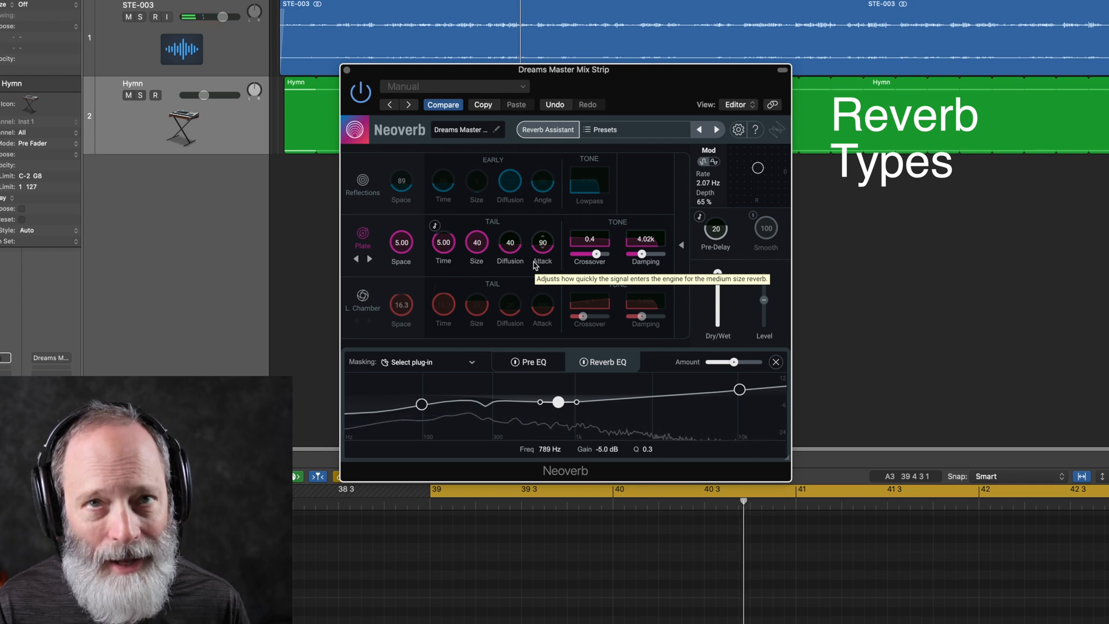
left_click(370, 260)
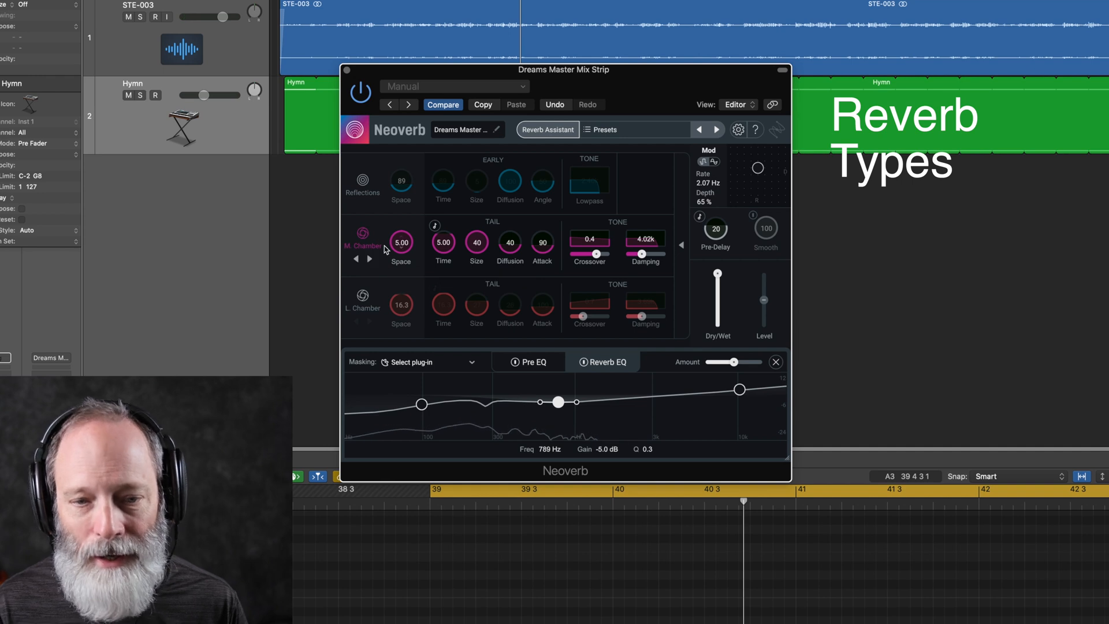
key("space")
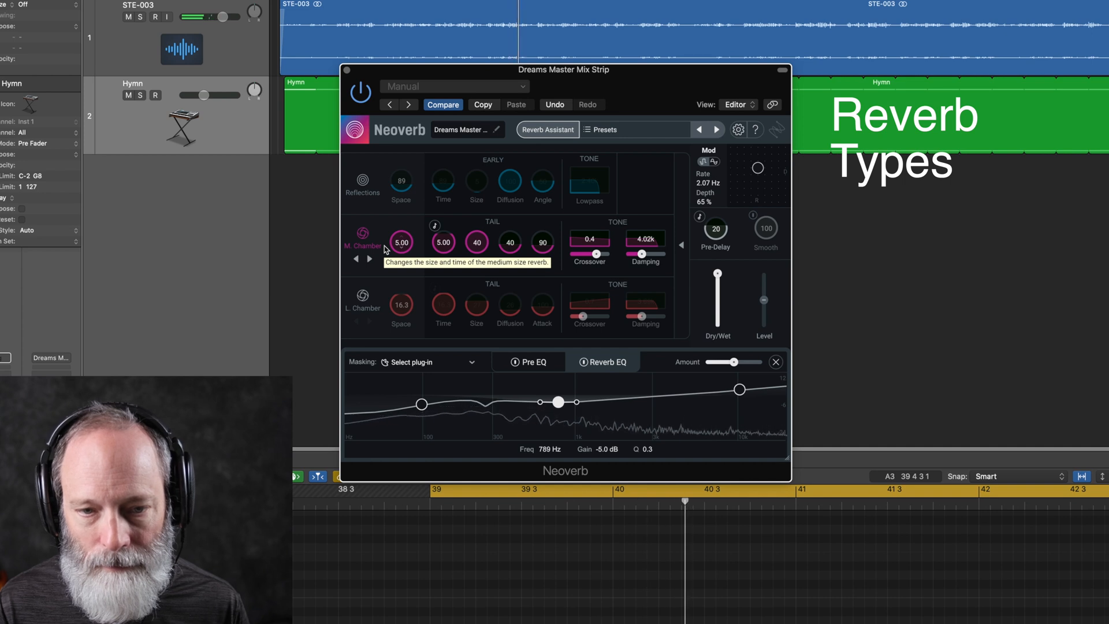
left_click(370, 259)
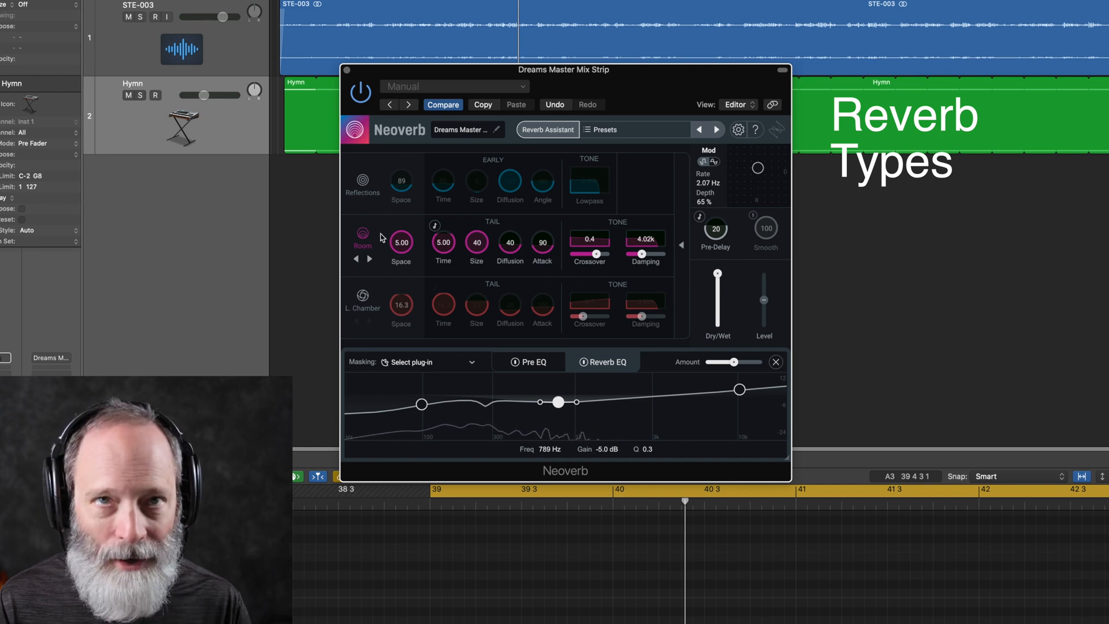
Audition the Room reverb, lower its Space to 0.55, and reduce the Dry/Wet mix to 40%
key("space")
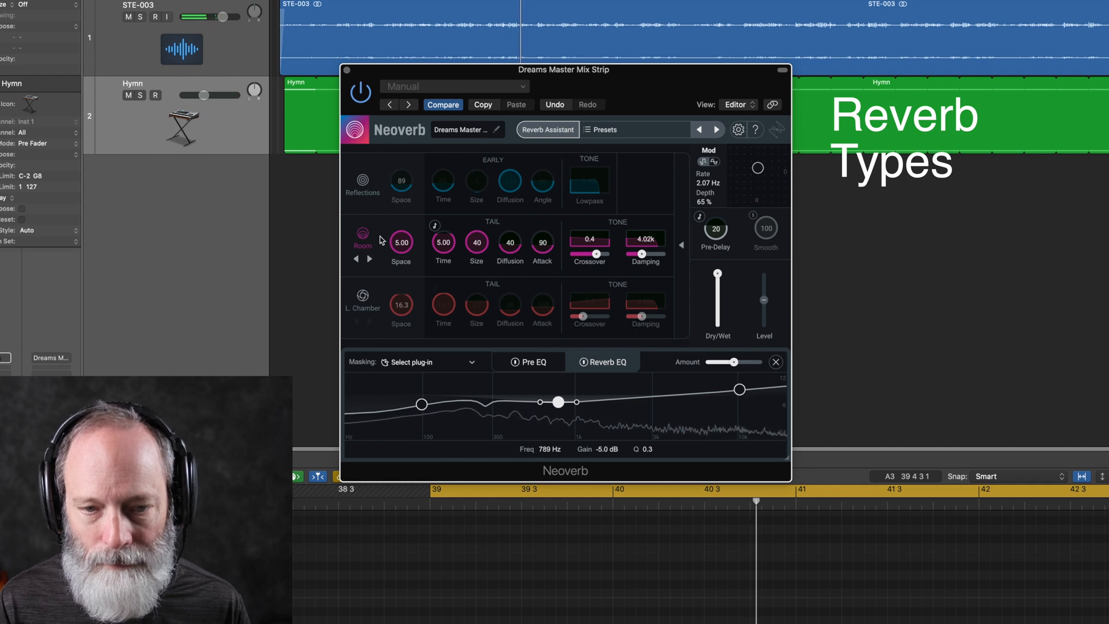
left_click_drag(392, 246, 391, 354)
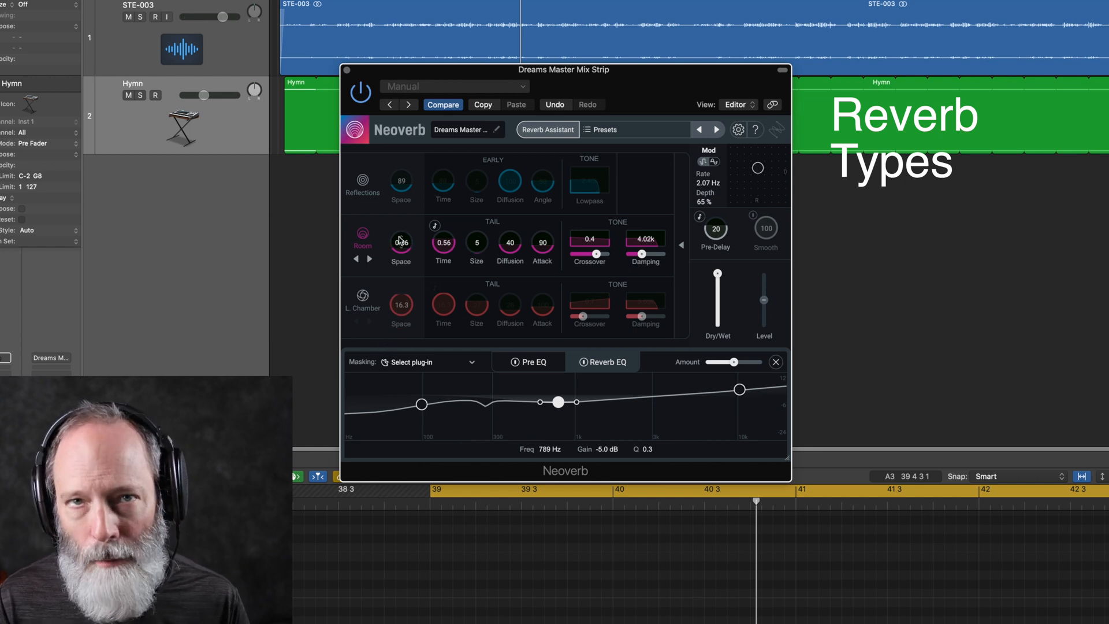
key("space")
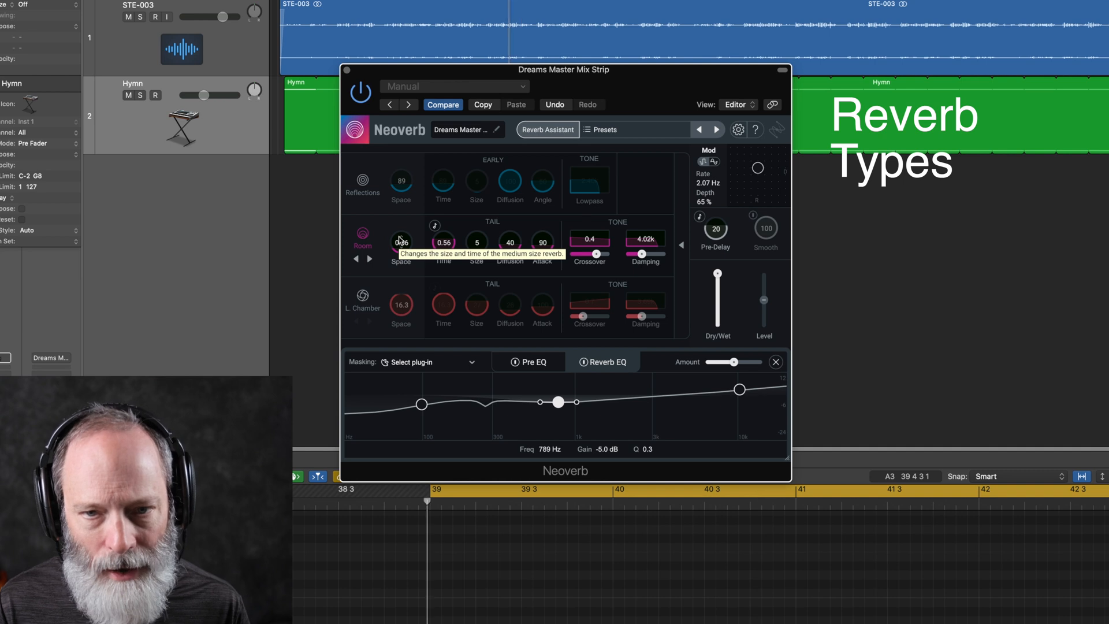
left_click_drag(399, 240, 400, 247)
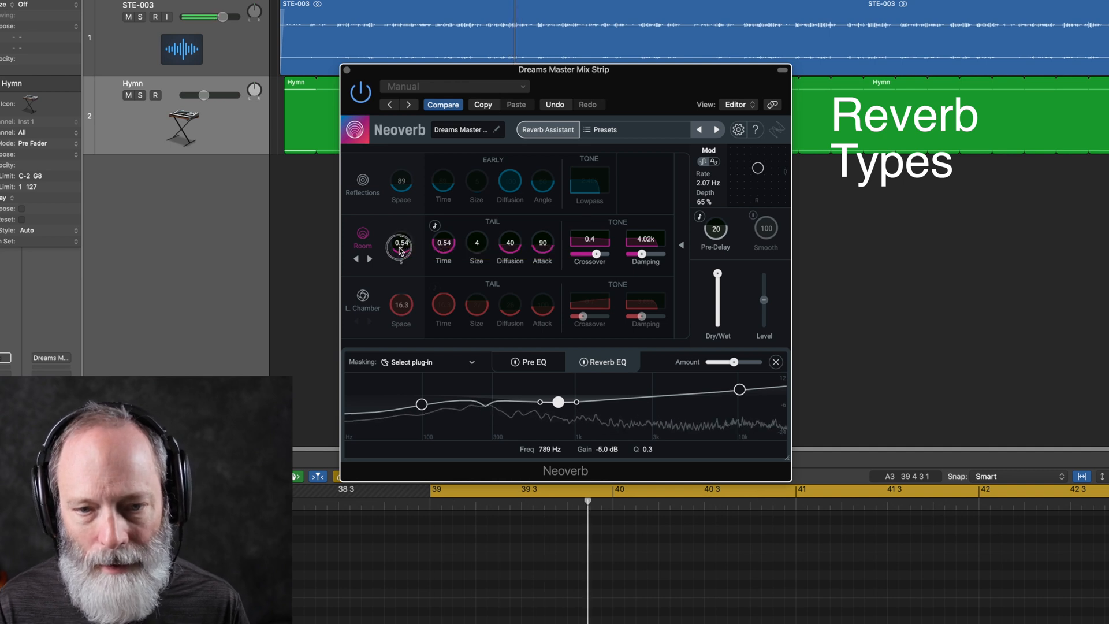
left_click_drag(717, 274, 717, 305)
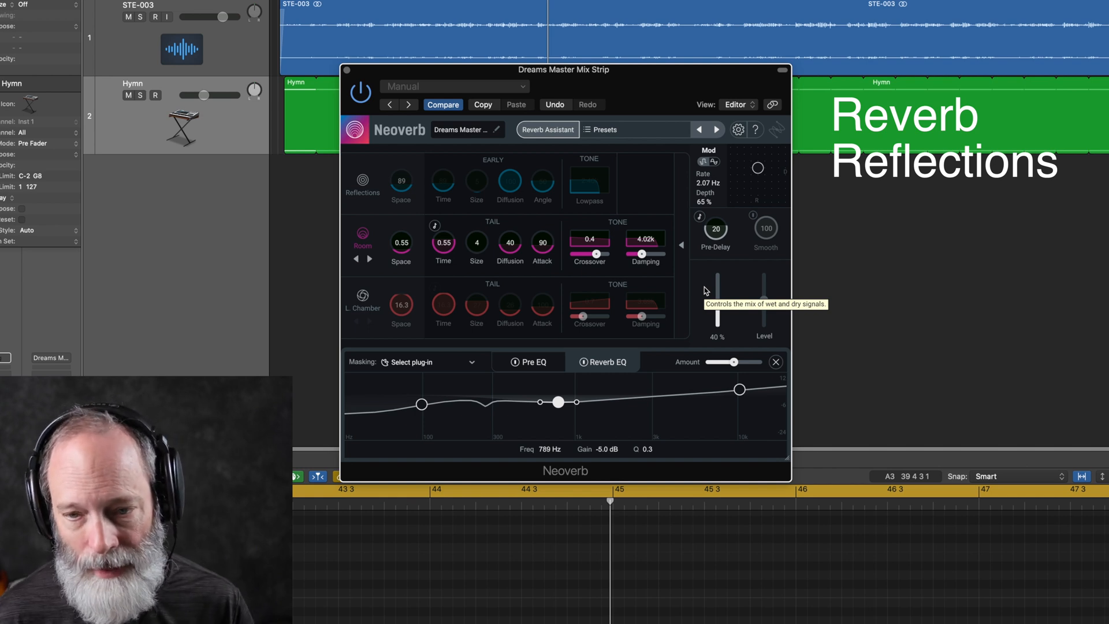
Disable the Room reverb, enable Reflections, and move the blend fully to Reflections
left_click(370, 259)
left_click(363, 233)
left_click(363, 179)
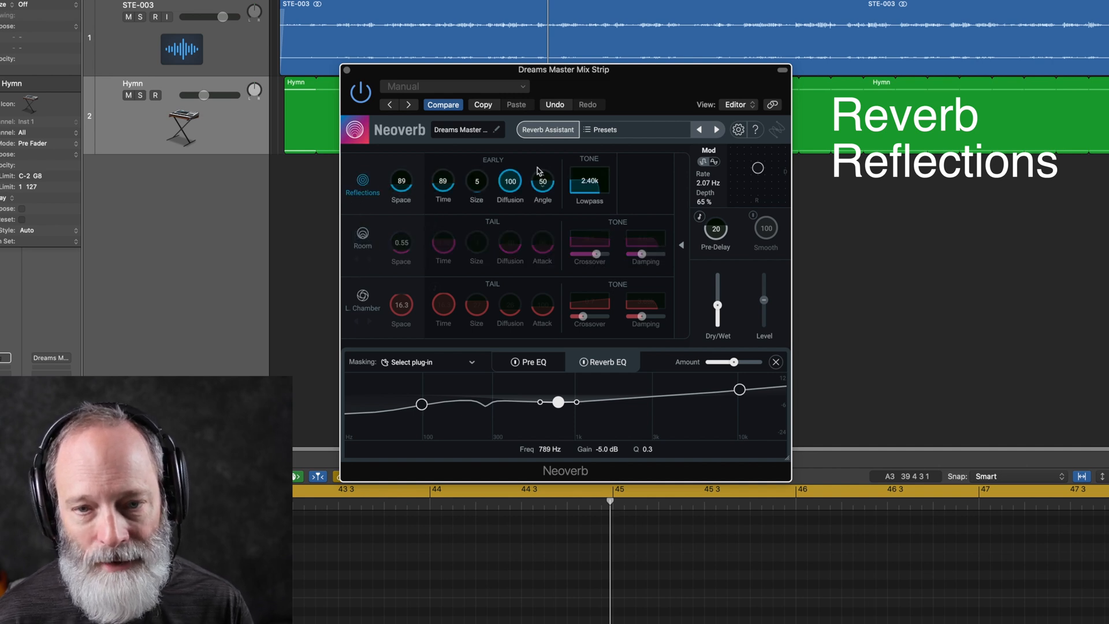
left_click(682, 245)
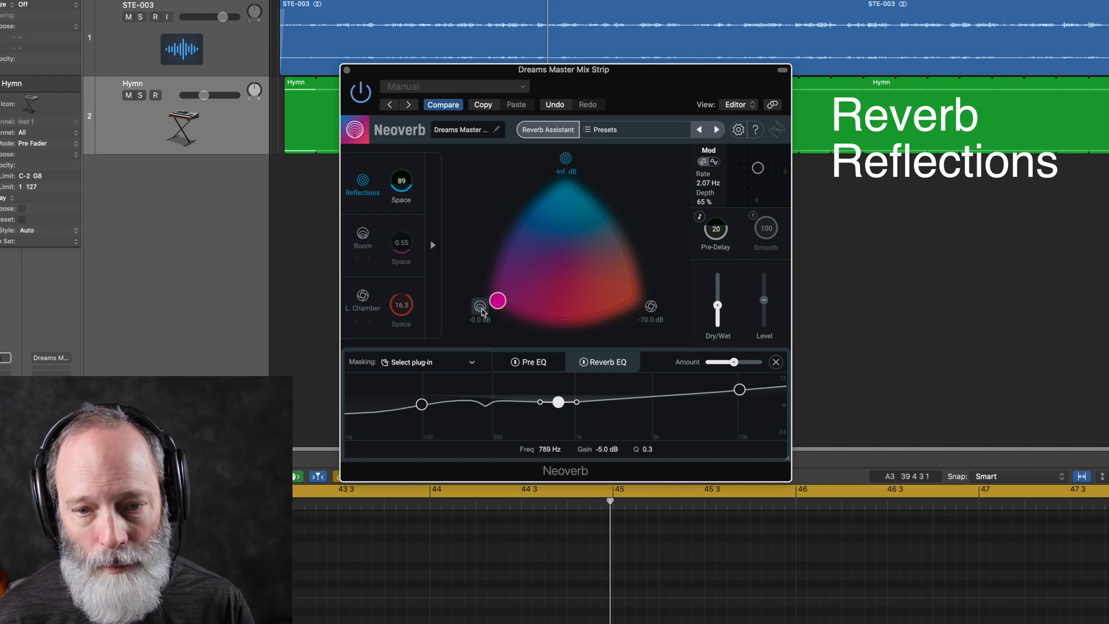
left_click_drag(499, 301, 564, 155)
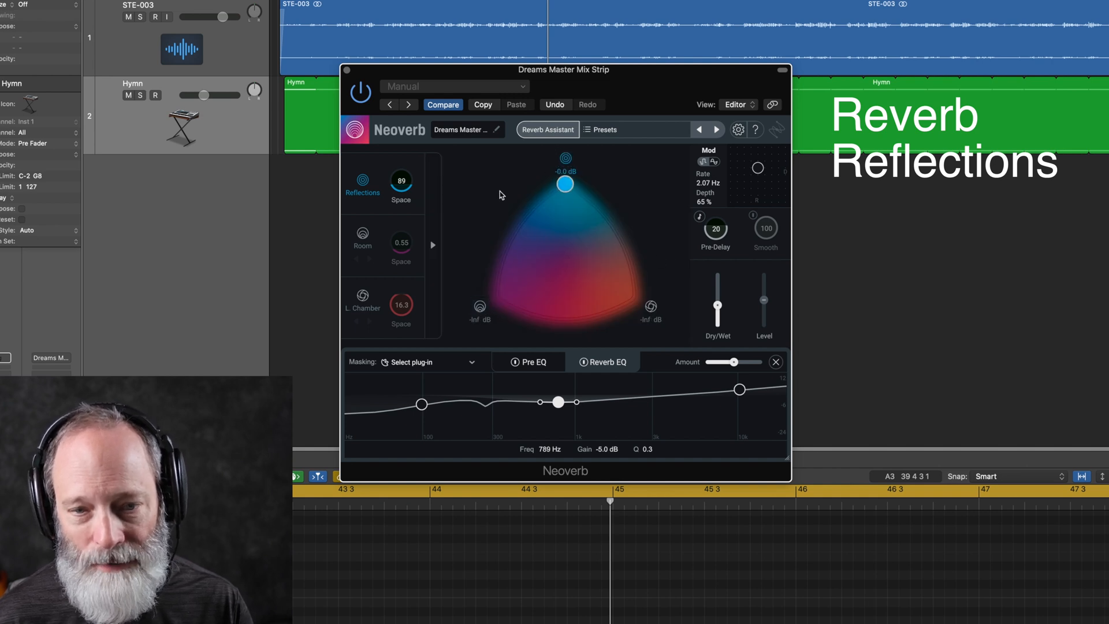
Audition Reflections fully wet while raising its Space to 250, and bring the Dry/Wet mix down to 55%
left_click_drag(717, 305, 713, 228)
key("space")
left_click(435, 246)
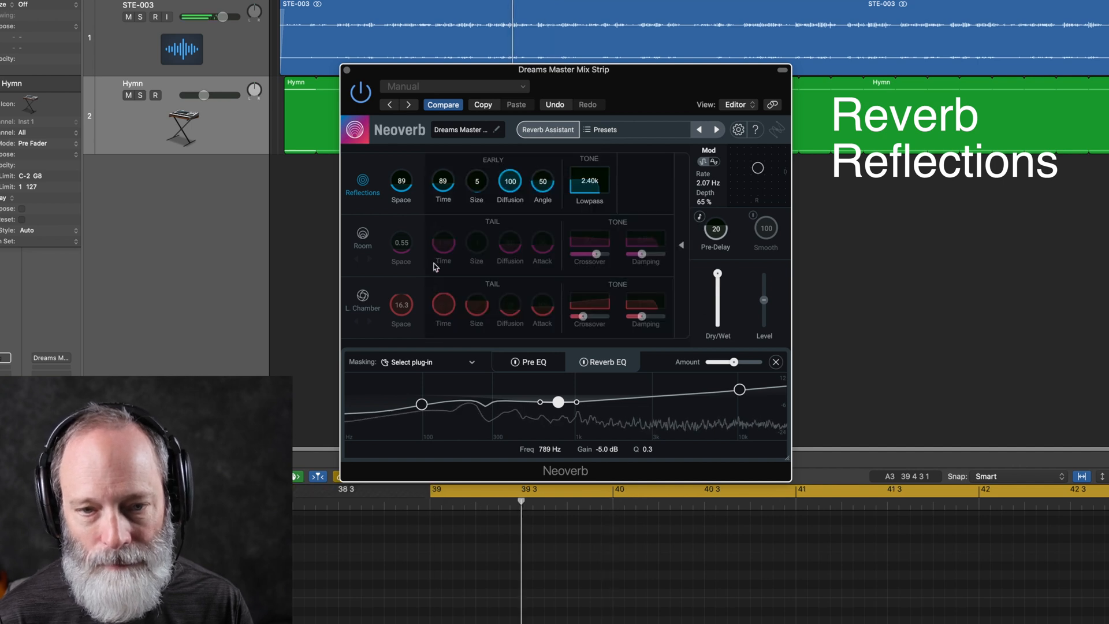
left_click_drag(396, 154, 396, 148)
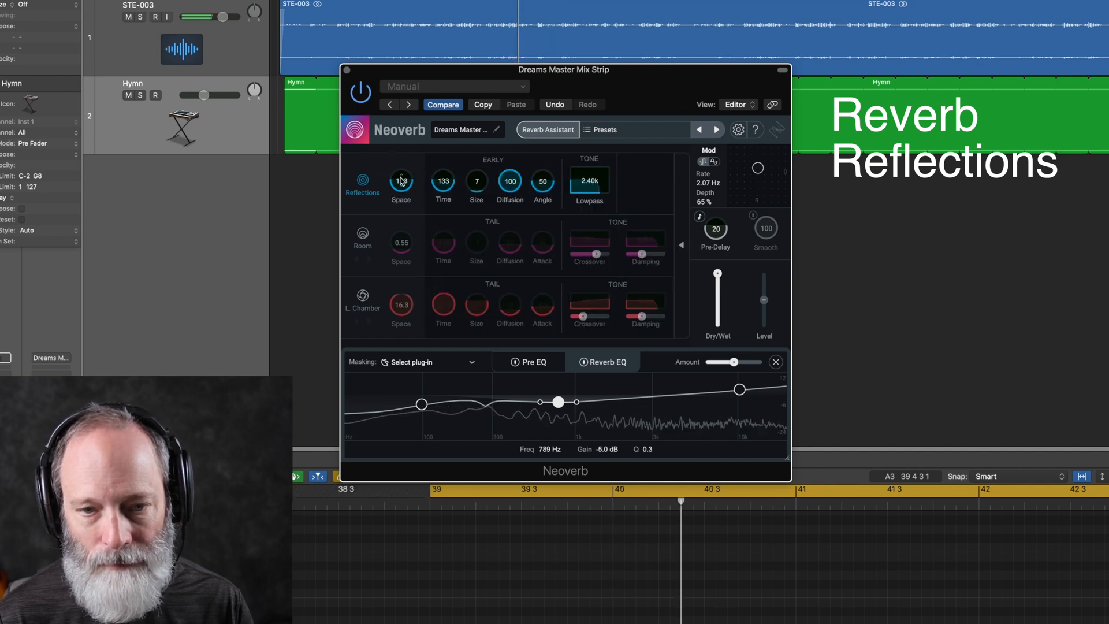
left_click_drag(718, 273, 717, 301)
left_click_drag(401, 181, 400, 165)
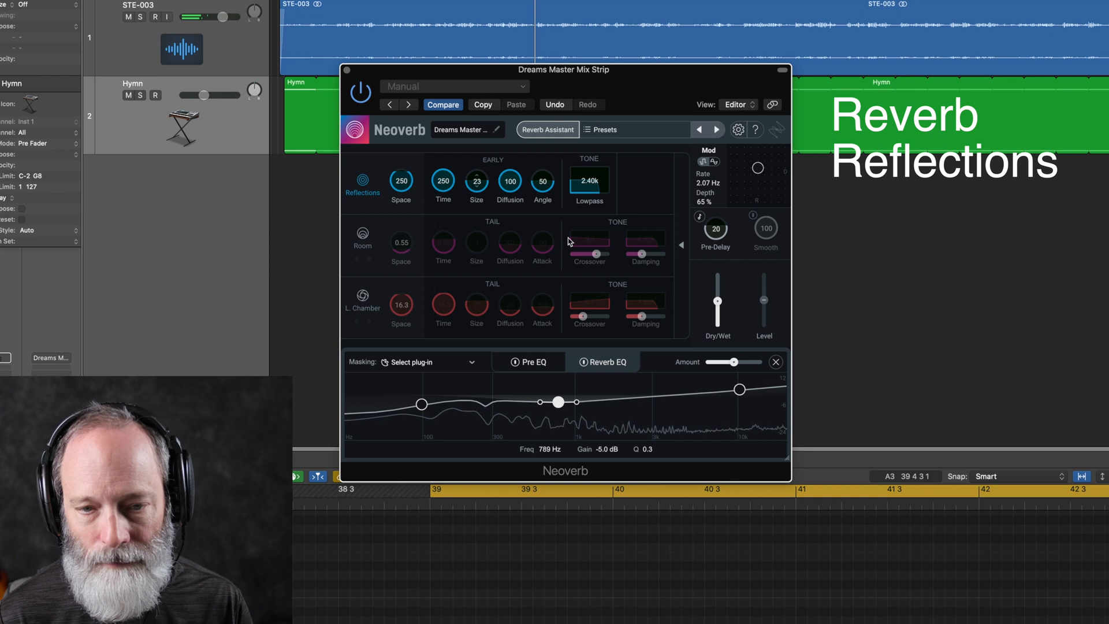
left_click_drag(717, 306, 714, 299)
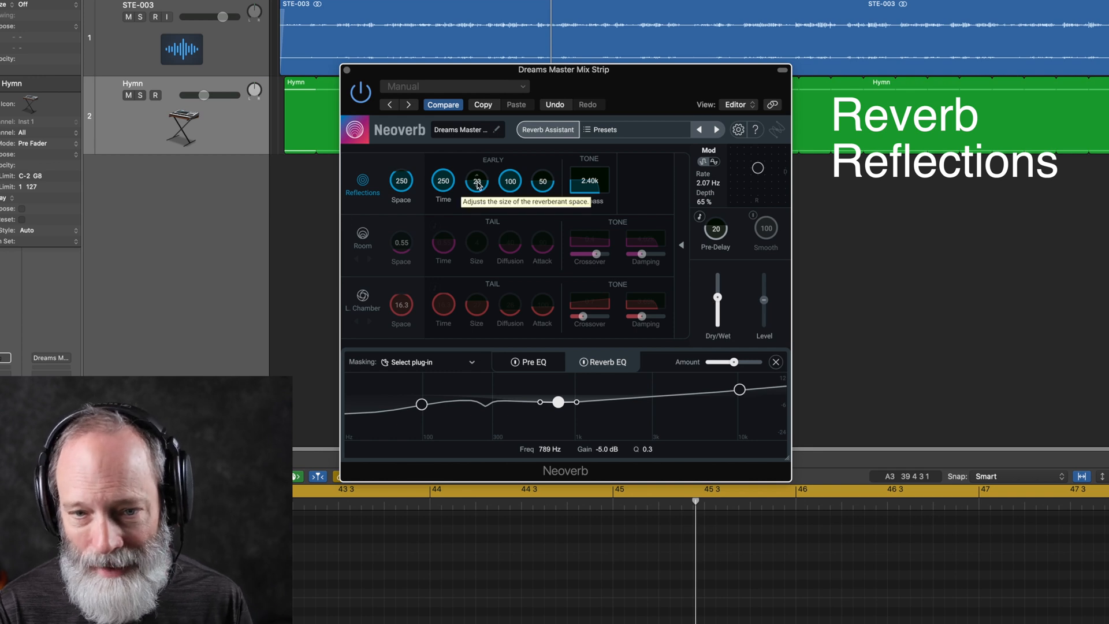
Set the Reflections' Size to 40, Diffusion to 7 and Angle to 81, auditioning with the Dry/Wet mix at 69%
left_click_drag(477, 185, 469, 152)
left_click_drag(483, 195, 462, 156)
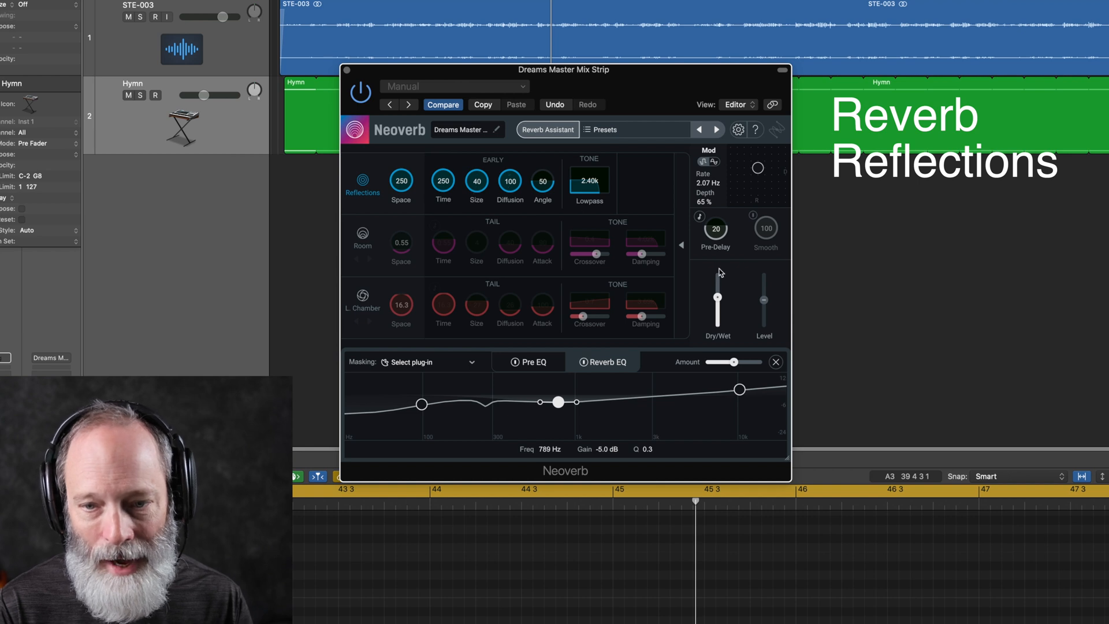
key("space")
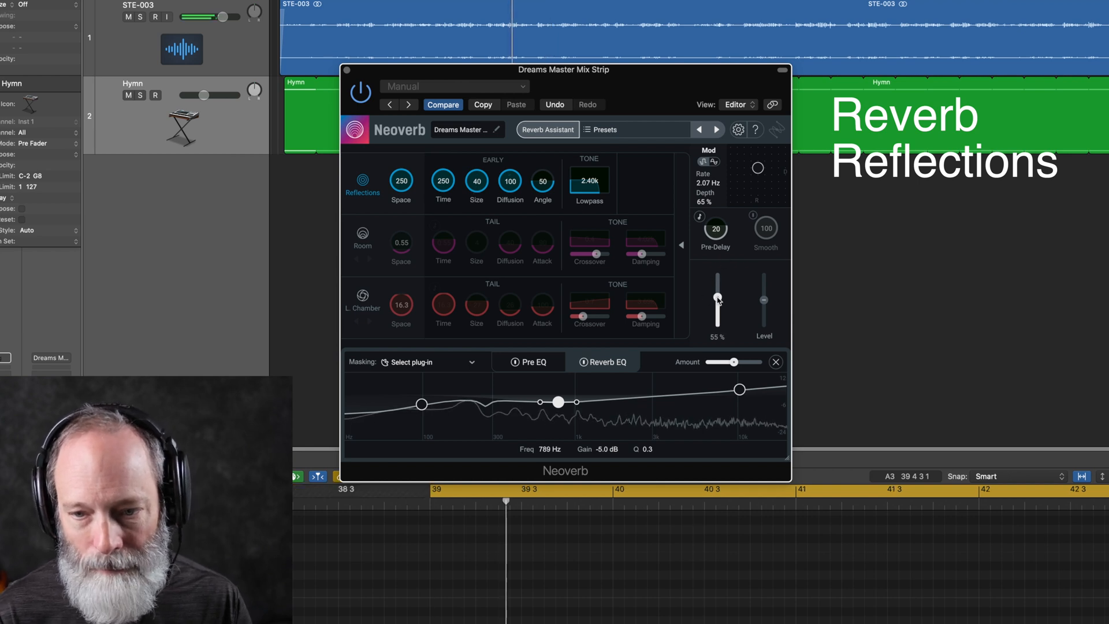
left_click_drag(718, 299, 718, 293)
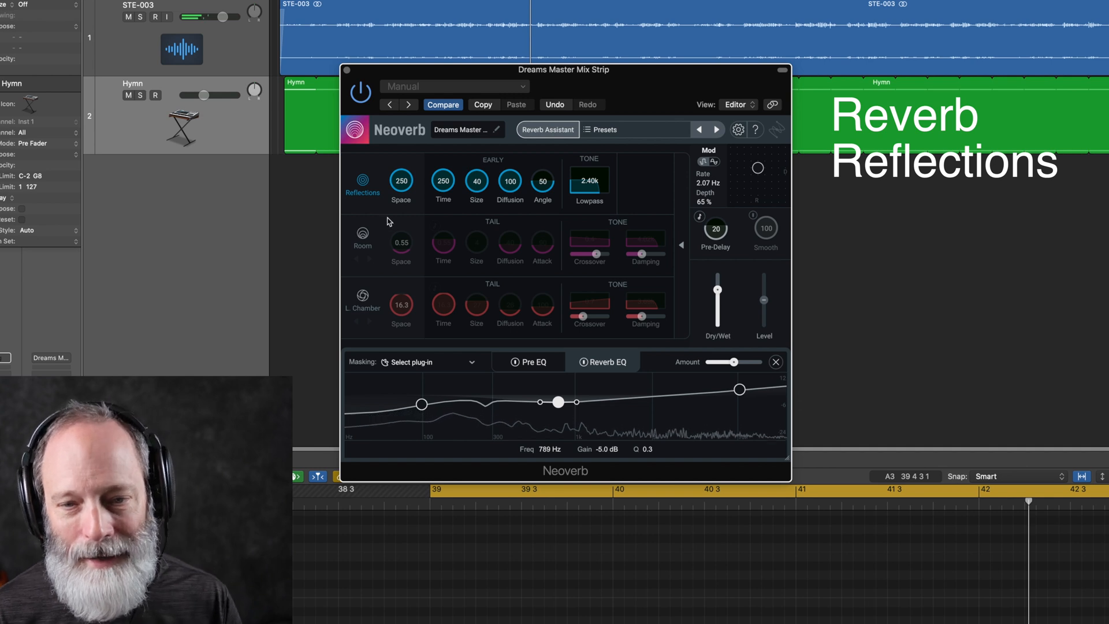
left_click_drag(510, 181, 505, 317)
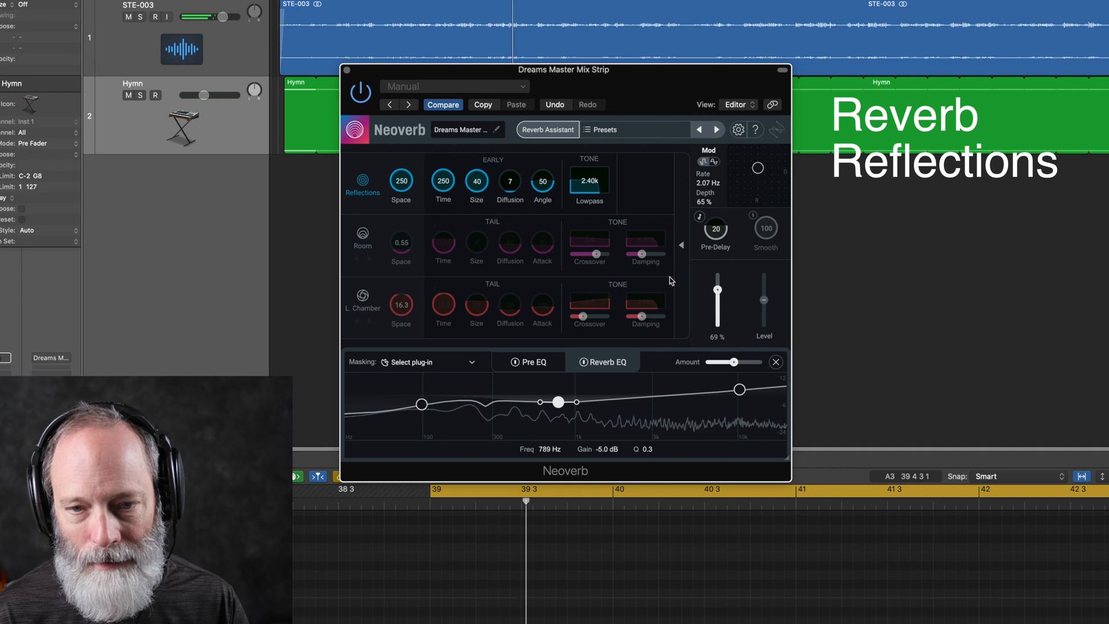
left_click_drag(542, 181, 535, 144)
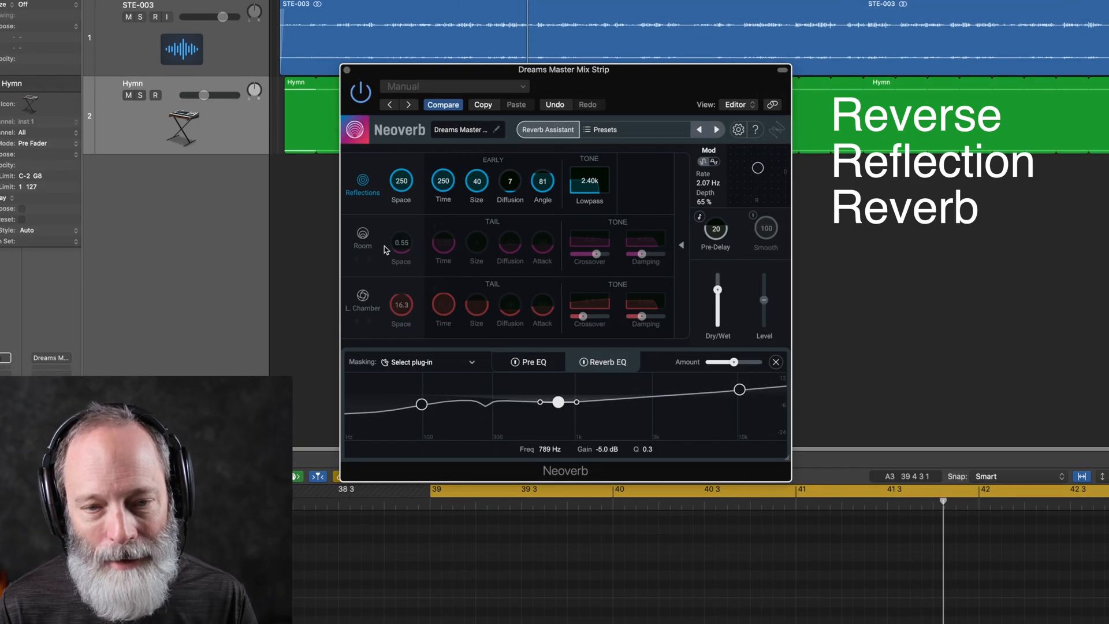
Enable the Room and L. Chamber reverbs alongside Reflections and play the mix fully wet from the blend view
left_click(363, 234)
left_click(363, 297)
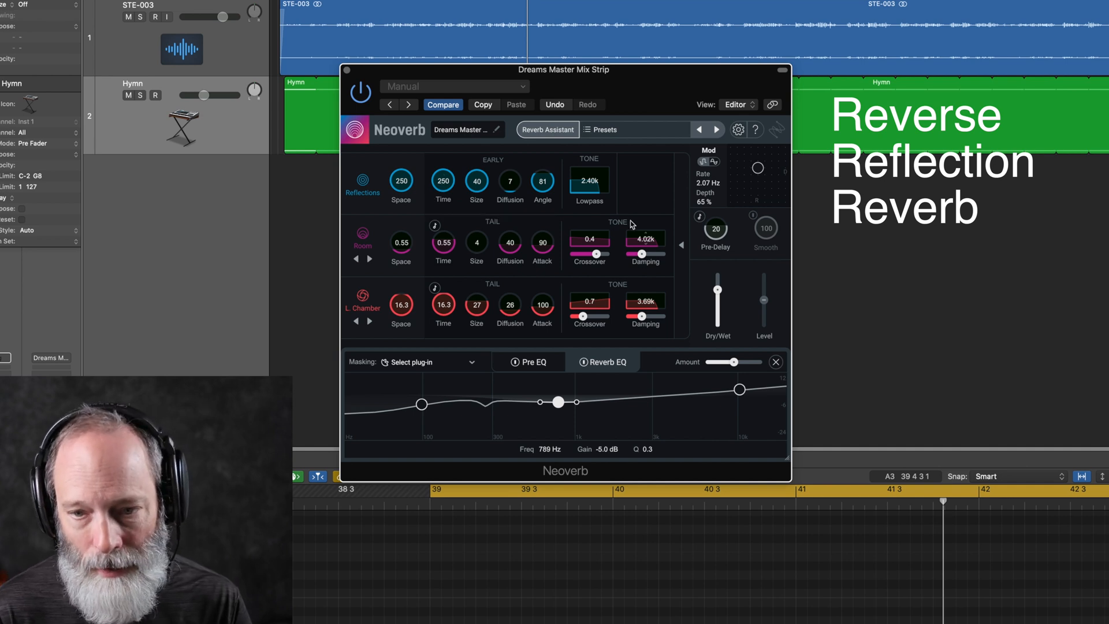
left_click(681, 245)
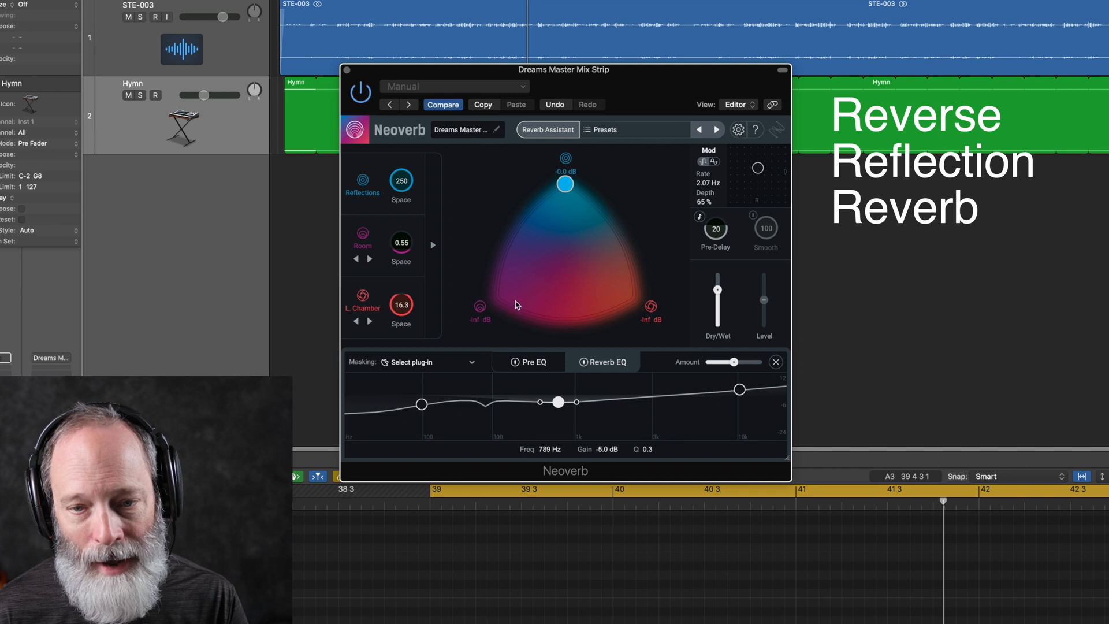
left_click_drag(718, 289, 716, 254)
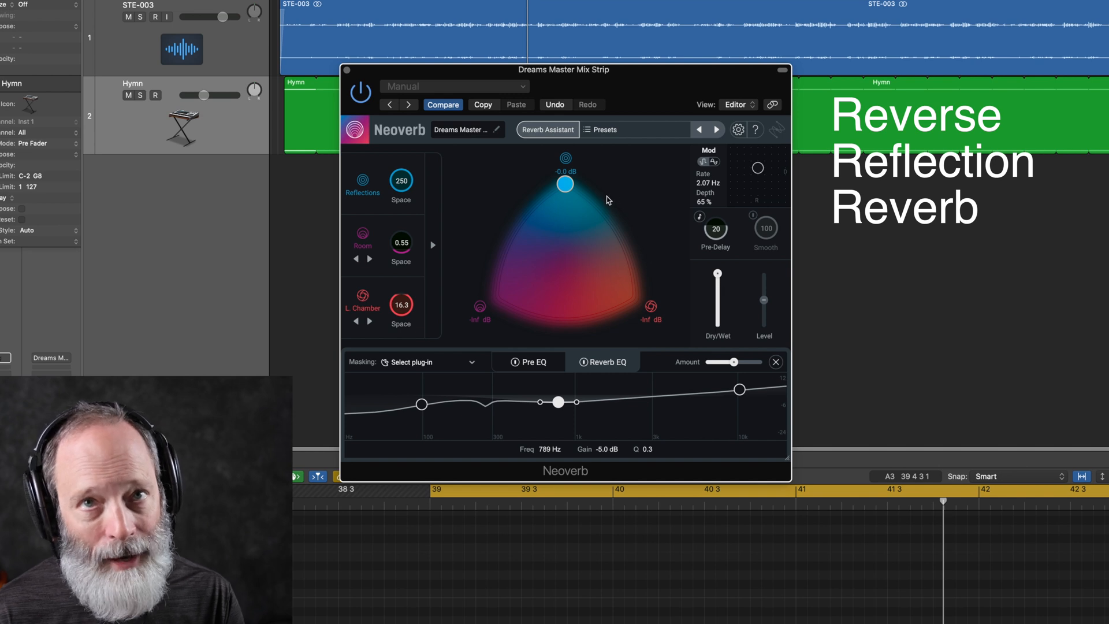
key("space")
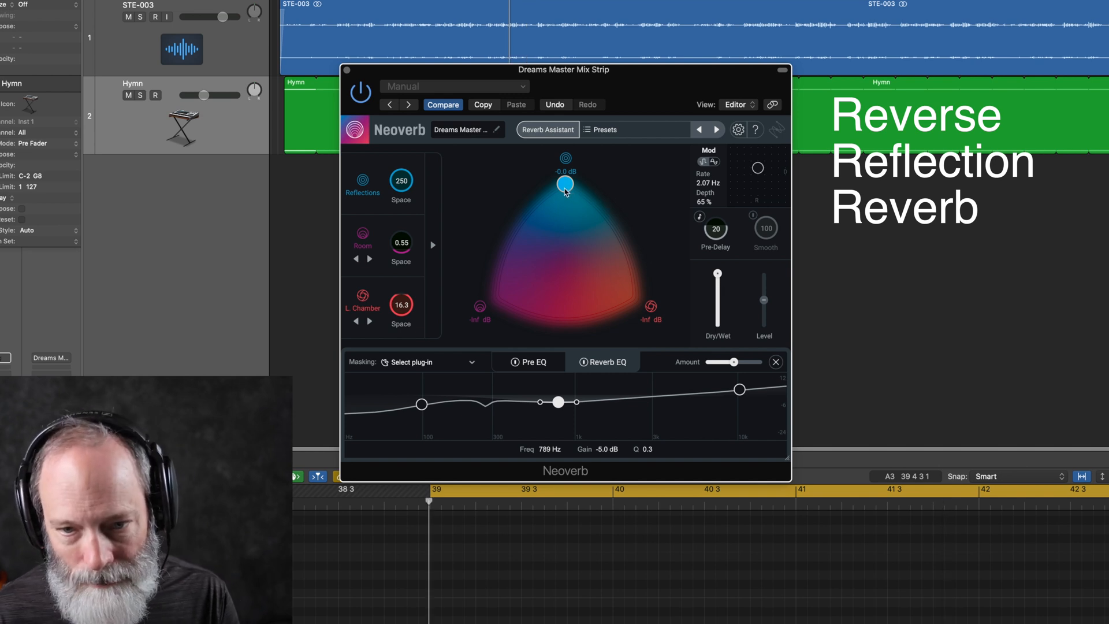
Blend Reflections at -1.4 dB with L. Chamber at -1.3 dB, set Dry/Wet to 28%, and show the advanced reverb settings
left_click_drag(563, 186, 590, 250)
left_click_drag(717, 273, 720, 315)
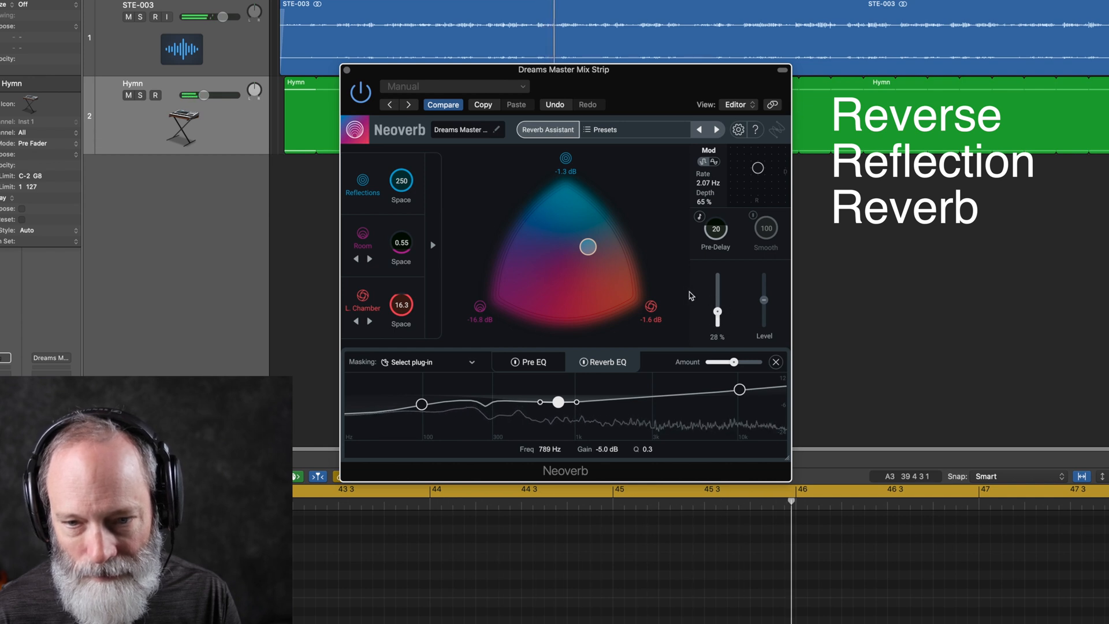
left_click_drag(592, 252, 600, 254)
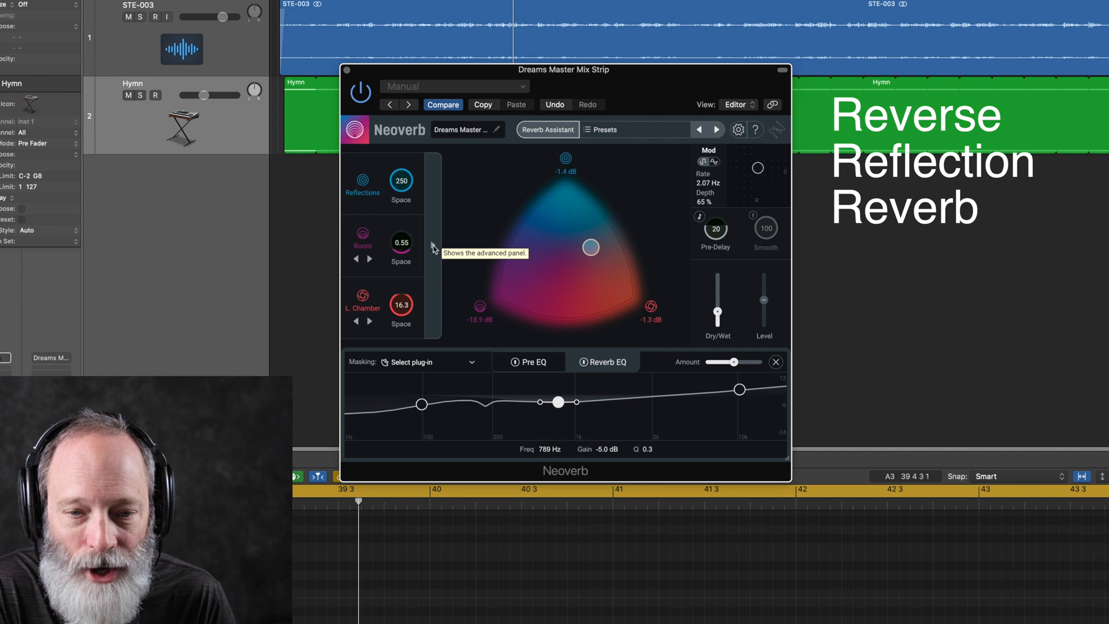
left_click(434, 249)
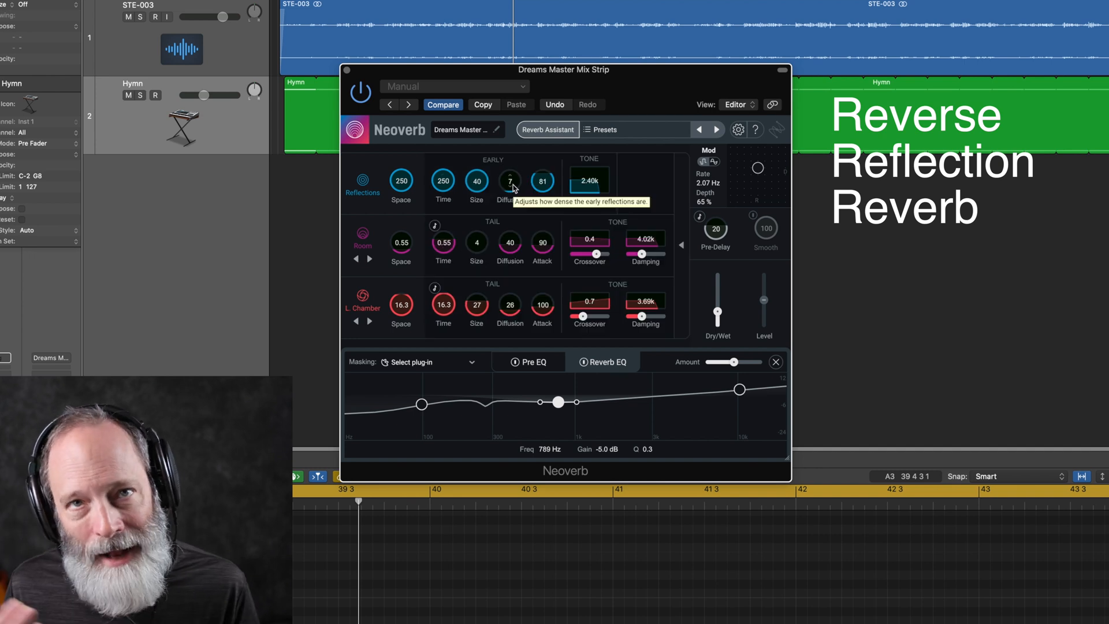